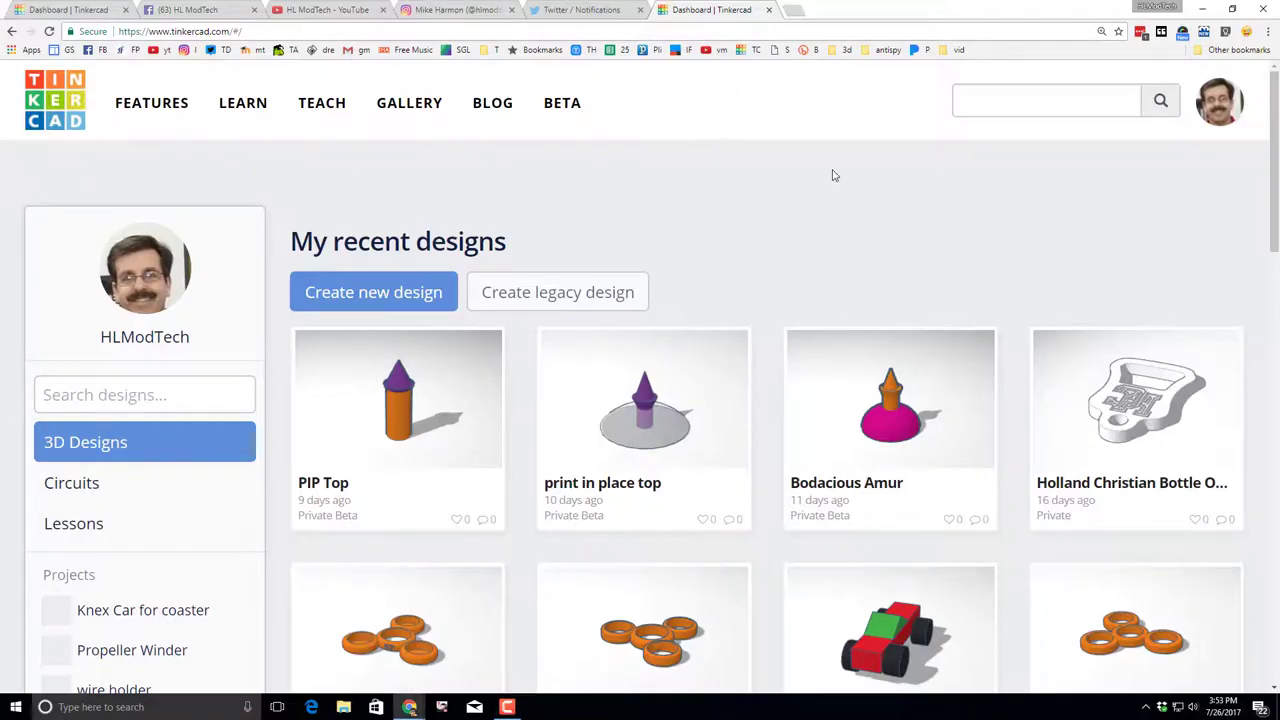
Create a new 3D design and rename it butterfly
{"action": "left_click", "coordinate": [374, 292]}
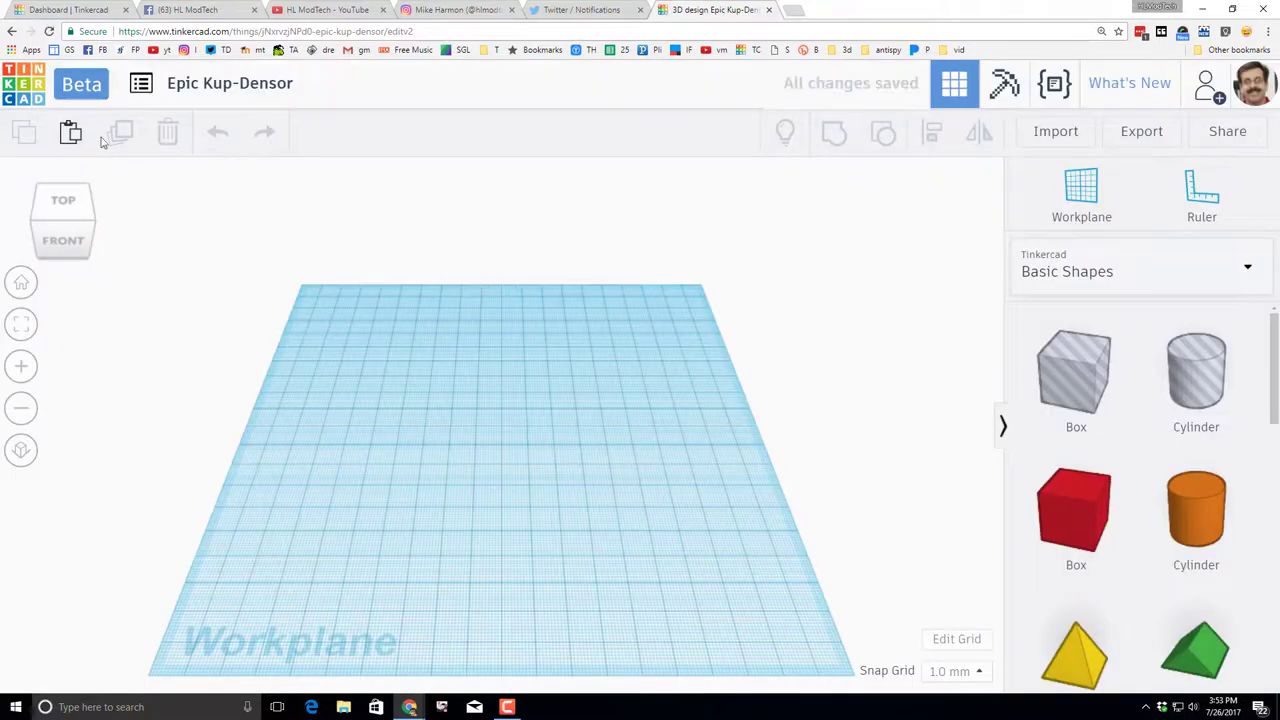
{"action": "left_click", "coordinate": [224, 88]}
{"action": "type", "text": "bu"}
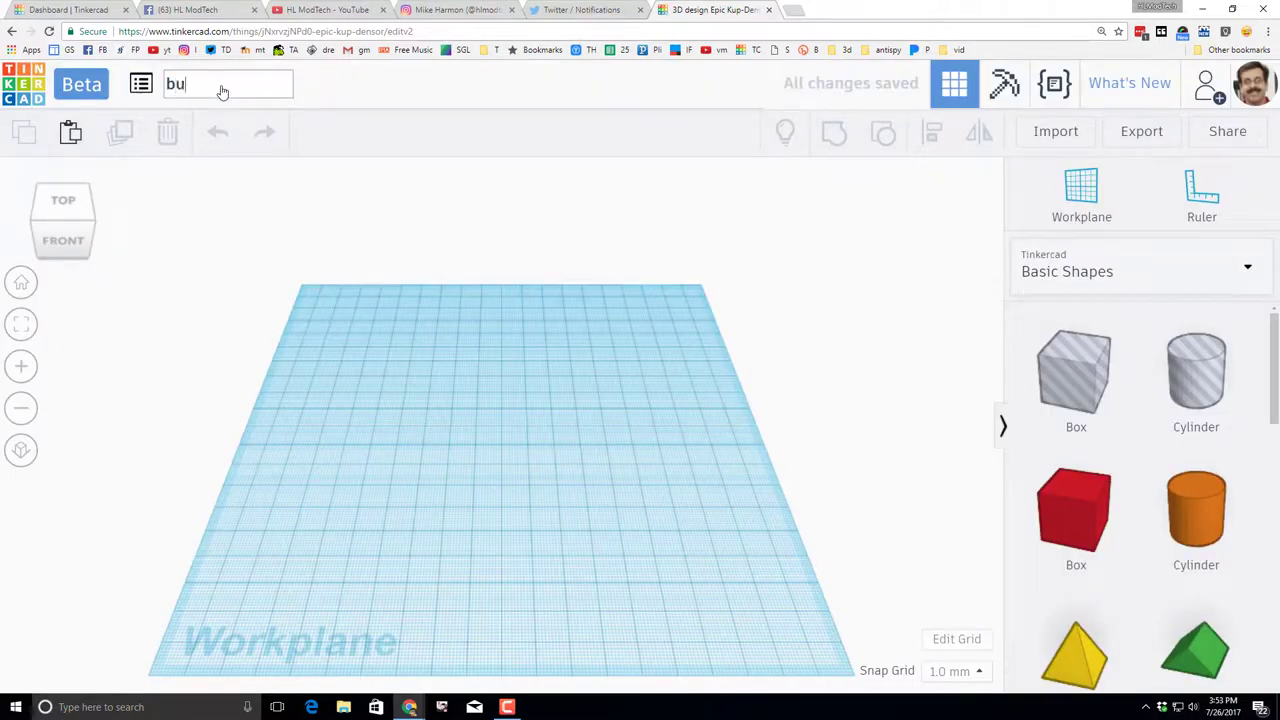
{"action": "type", "text": "tterfly"}
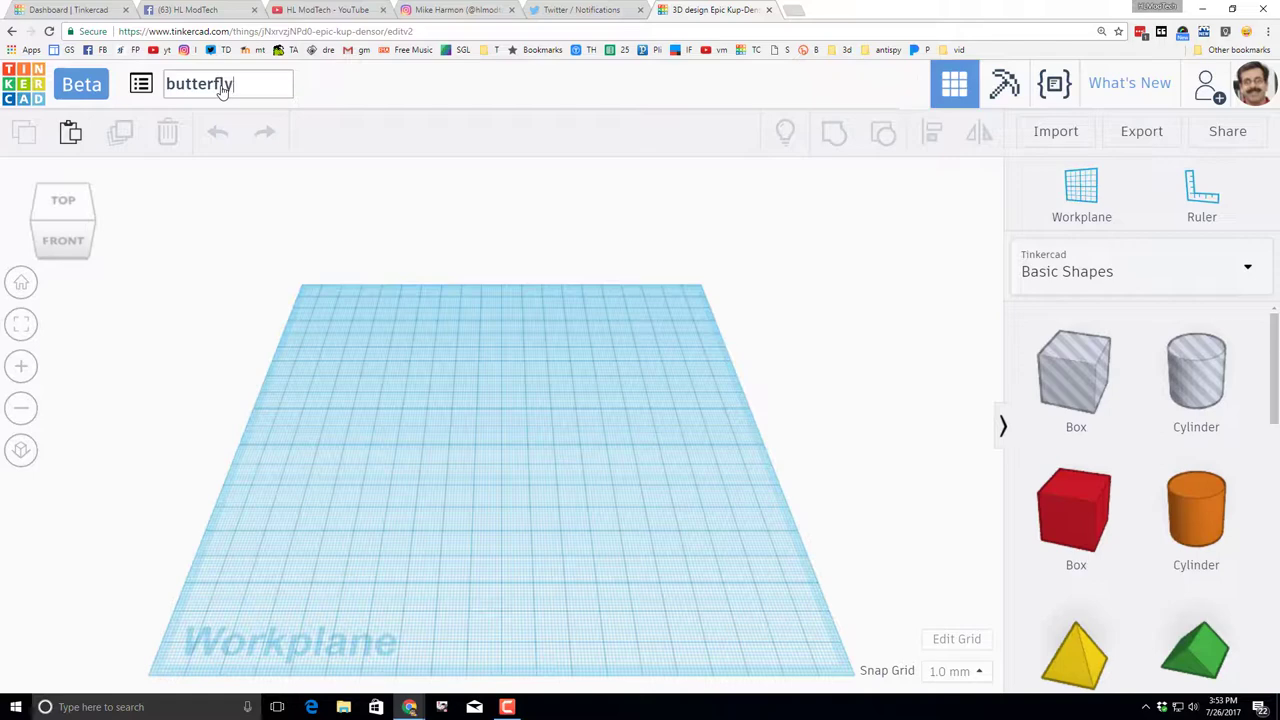
{"action": "key", "text": "Return"}
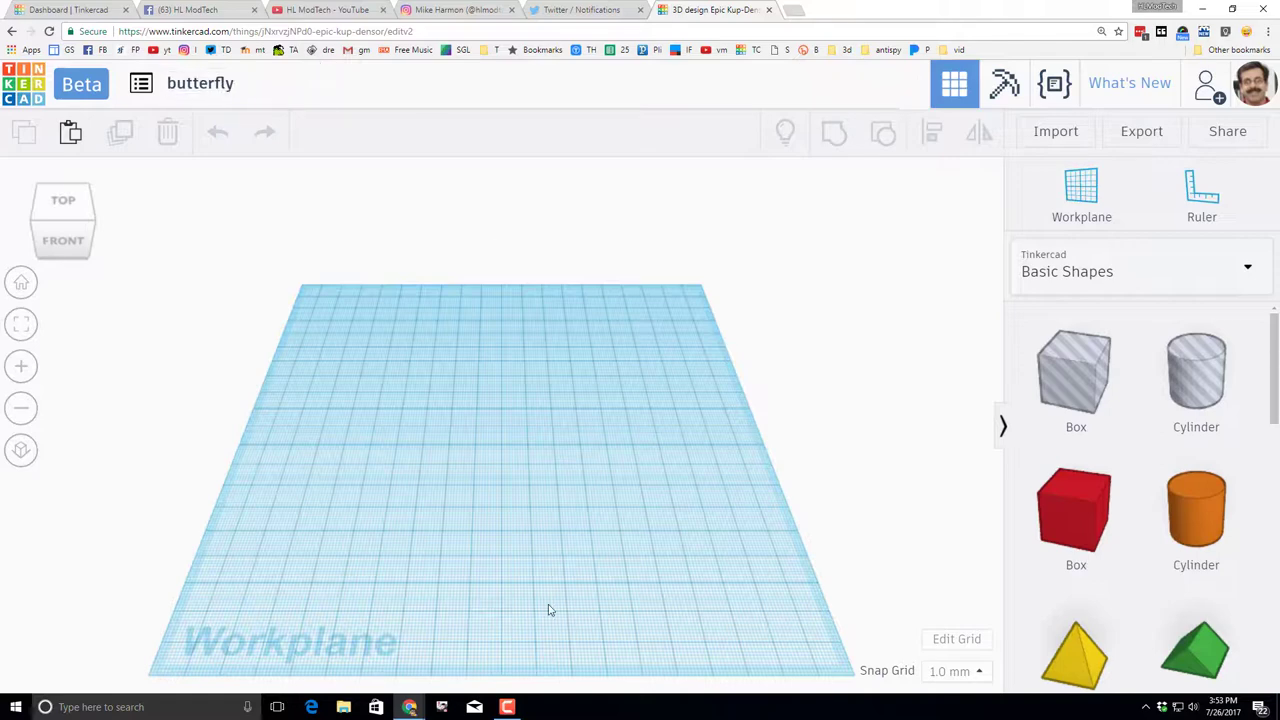
Place a solid cylinder near the middle of the workplane and set its height to 2 mm
{"action": "left_click_drag", "start_coordinate": [1198, 522], "coordinate": [524, 436]}
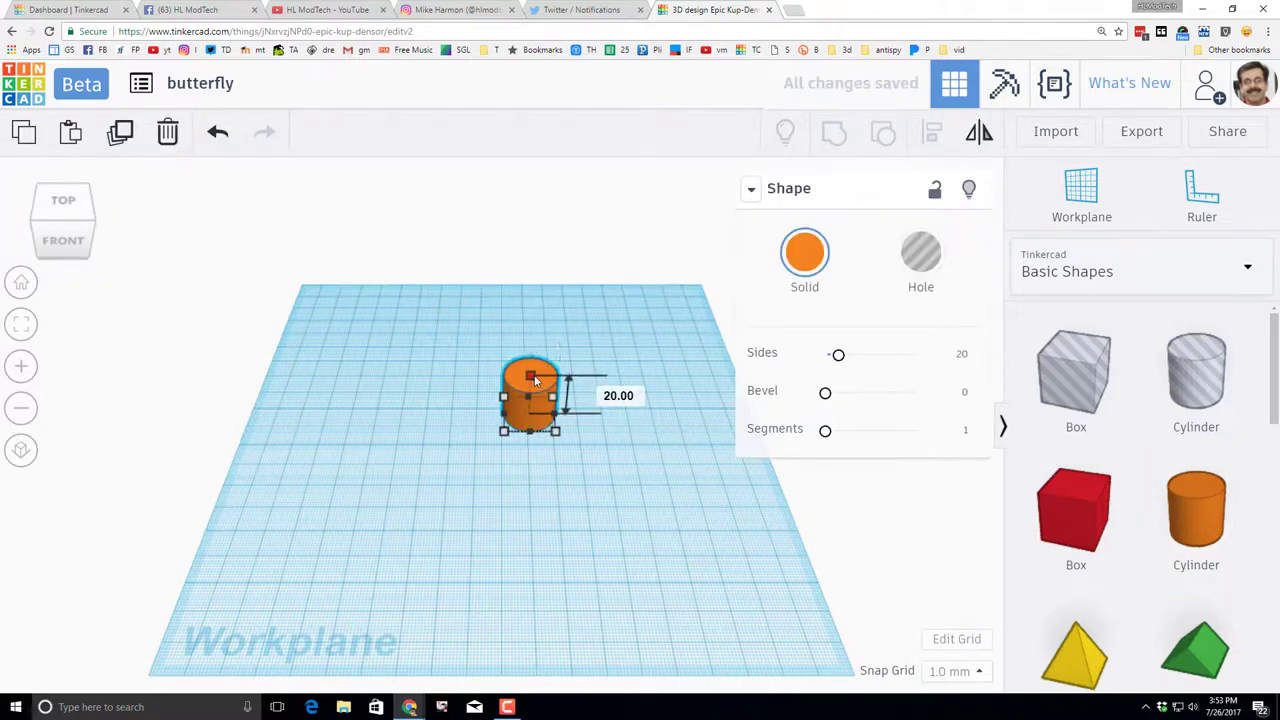
{"action": "left_click", "coordinate": [629, 398]}
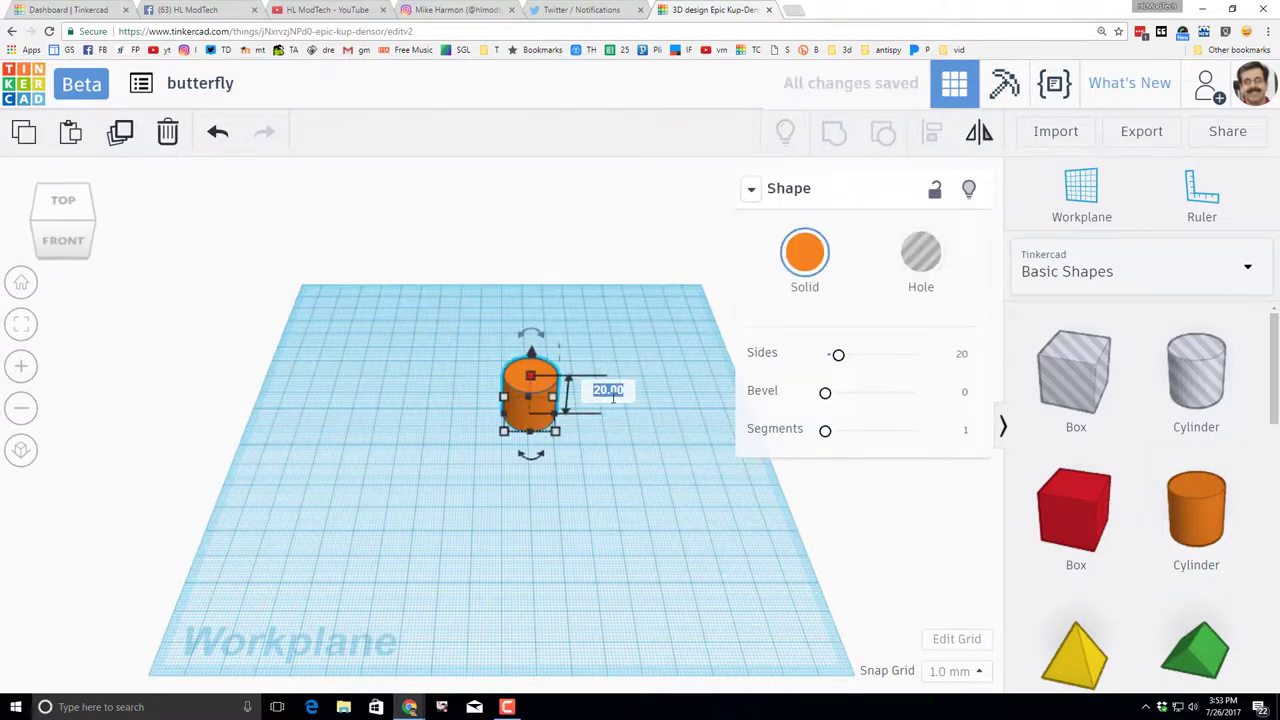
{"action": "type", "text": "23"}
{"action": "key", "text": "Return"}
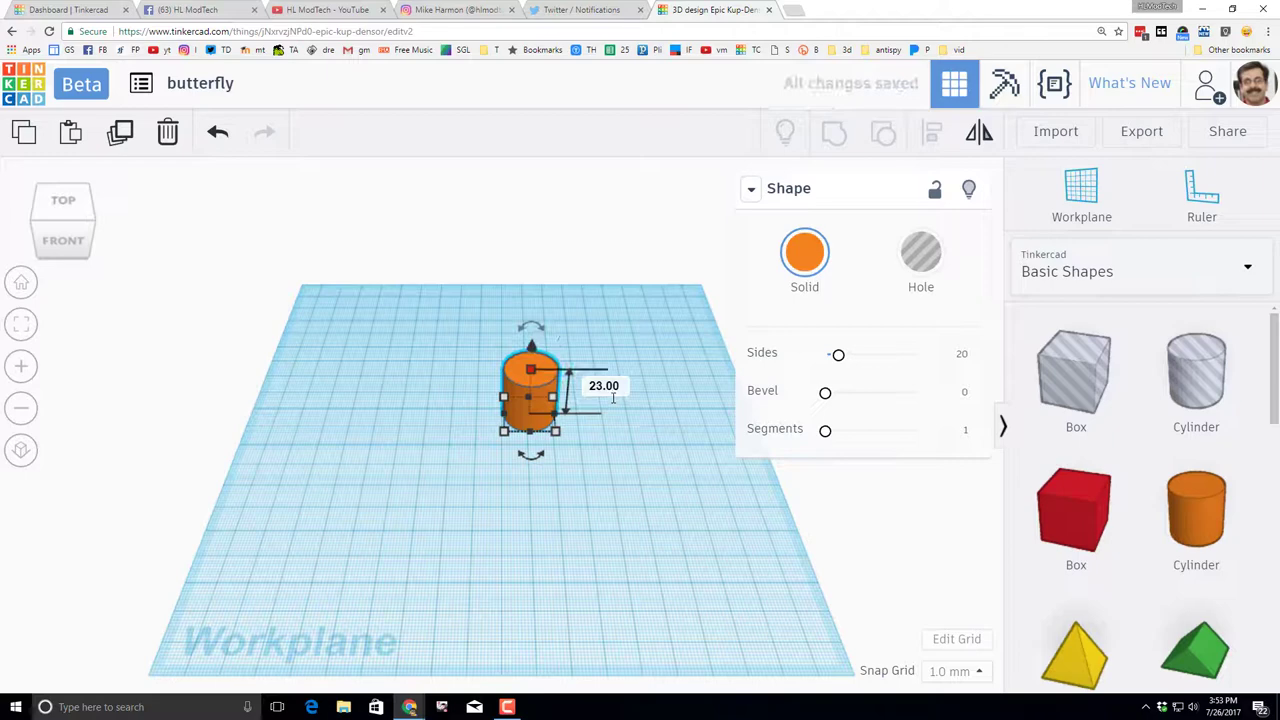
{"action": "type", "text": "2"}
{"action": "key", "text": "Return"}
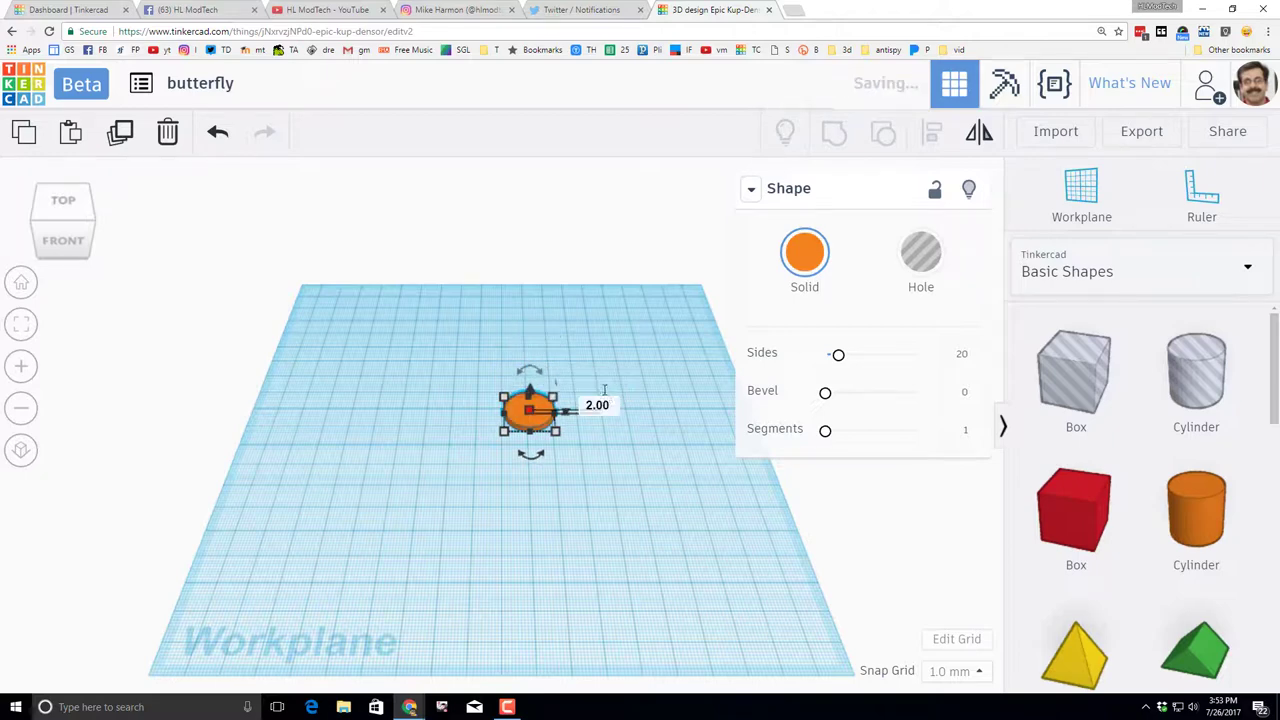
Stretch the flat disc toward the front into an oval 30 mm long
{"action": "scroll", "coordinate": [599, 422], "scroll_direction": "up", "scroll_amount": 1}
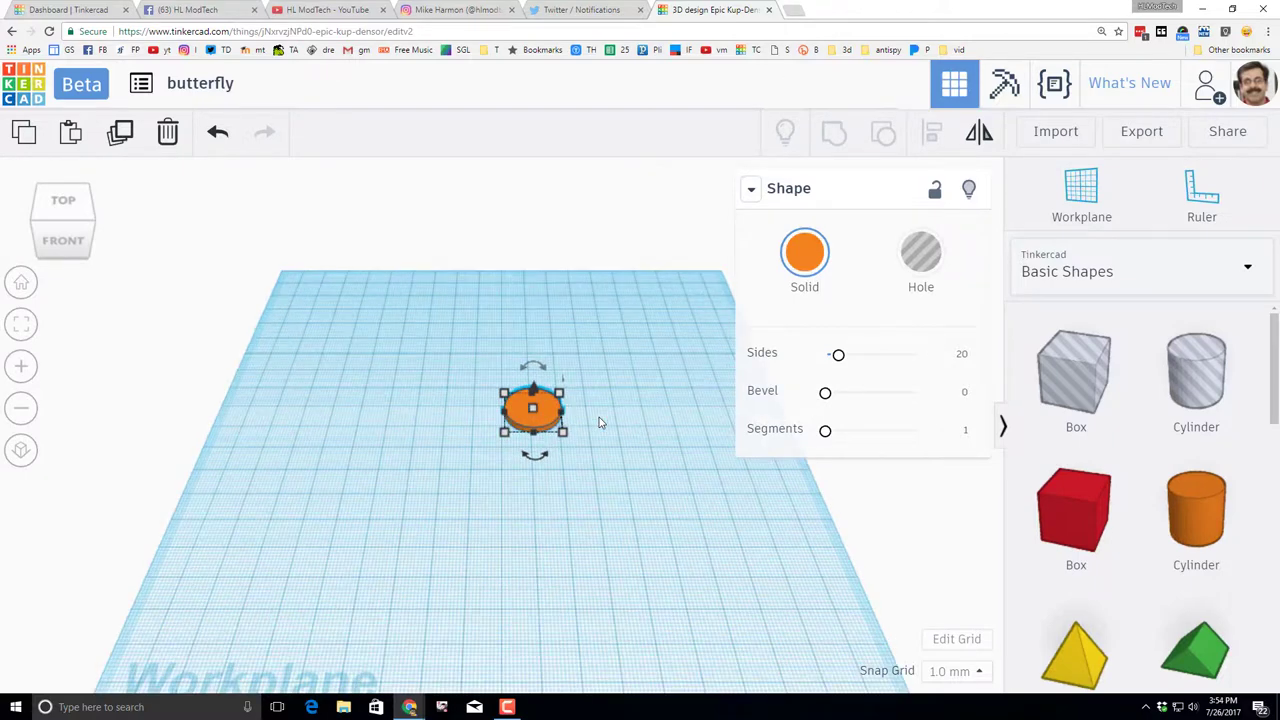
{"action": "left_click_drag", "start_coordinate": [532, 468], "coordinate": [533, 469]}
{"action": "left_click_drag", "start_coordinate": [536, 443], "coordinate": [538, 462]}
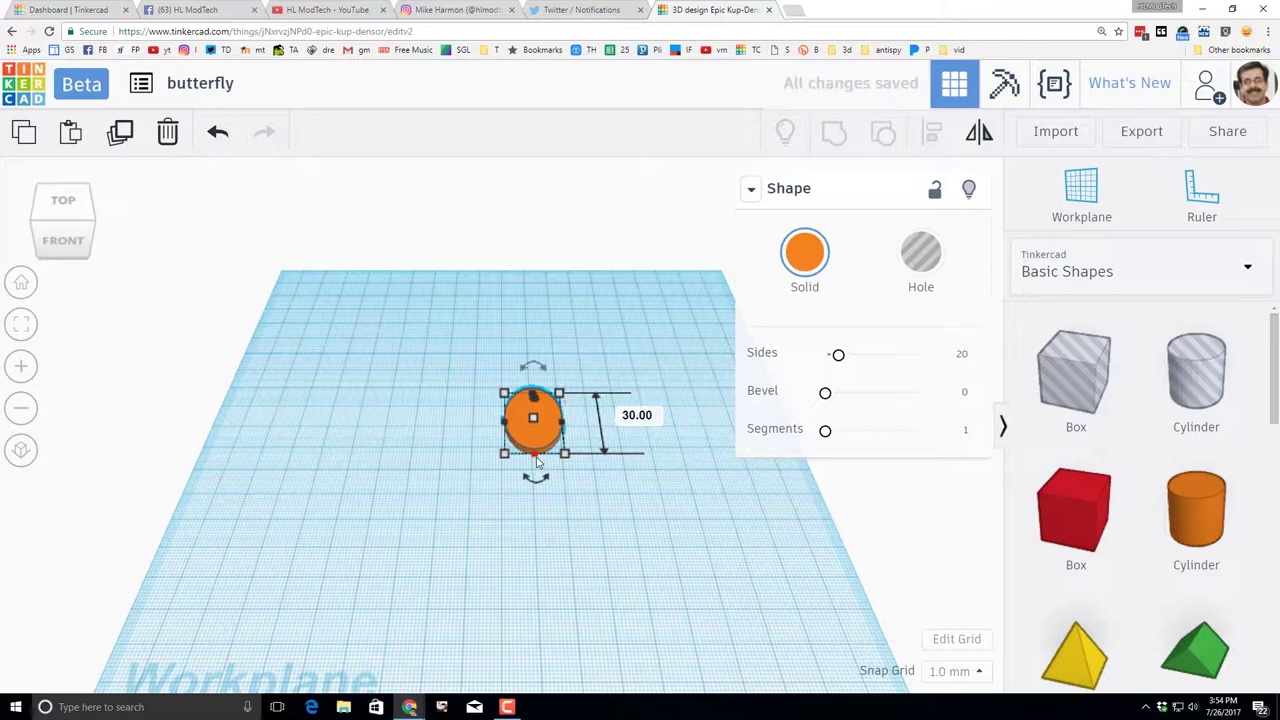
Duplicate the oval as a wider, overlapping lobe in front of it and group both ovals into one wing
{"action": "key", "text": "ctrl+d"}
{"action": "mouse_move", "coordinate": [536, 460]}
{"action": "left_mouse_down"}
{"action": "mouse_move", "coordinate": [531, 483]}
{"action": "mouse_move", "coordinate": [540, 460]}
{"action": "left_mouse_up"}
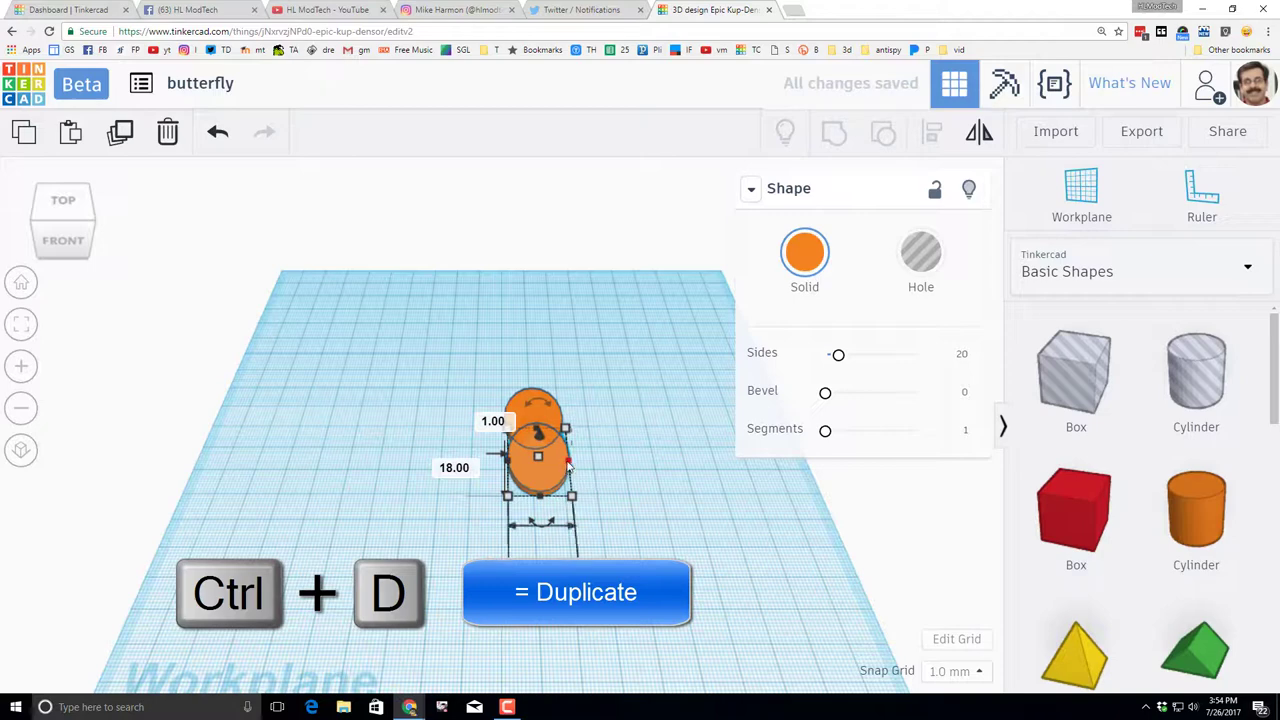
{"action": "mouse_move", "coordinate": [567, 464]}
{"action": "left_mouse_down"}
{"action": "mouse_move", "coordinate": [583, 462]}
{"action": "mouse_move", "coordinate": [559, 457]}
{"action": "left_mouse_up"}
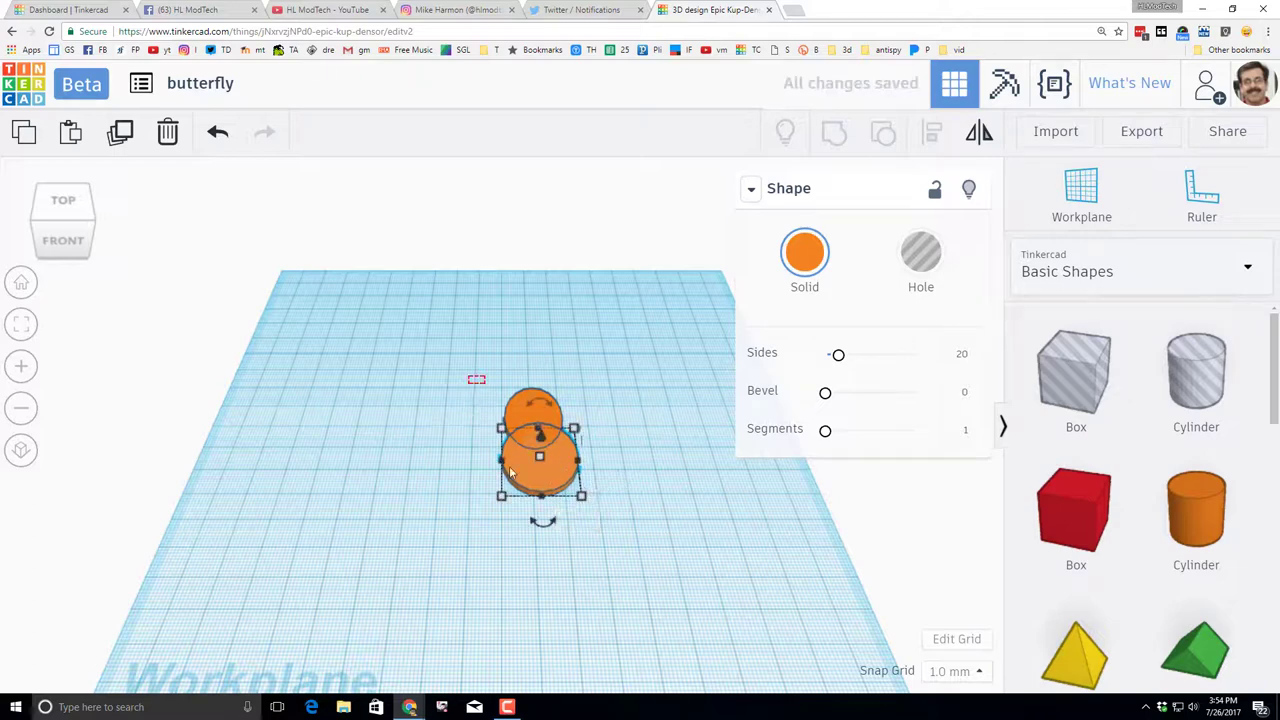
{"action": "left_click_drag", "start_coordinate": [541, 520], "coordinate": [616, 550]}
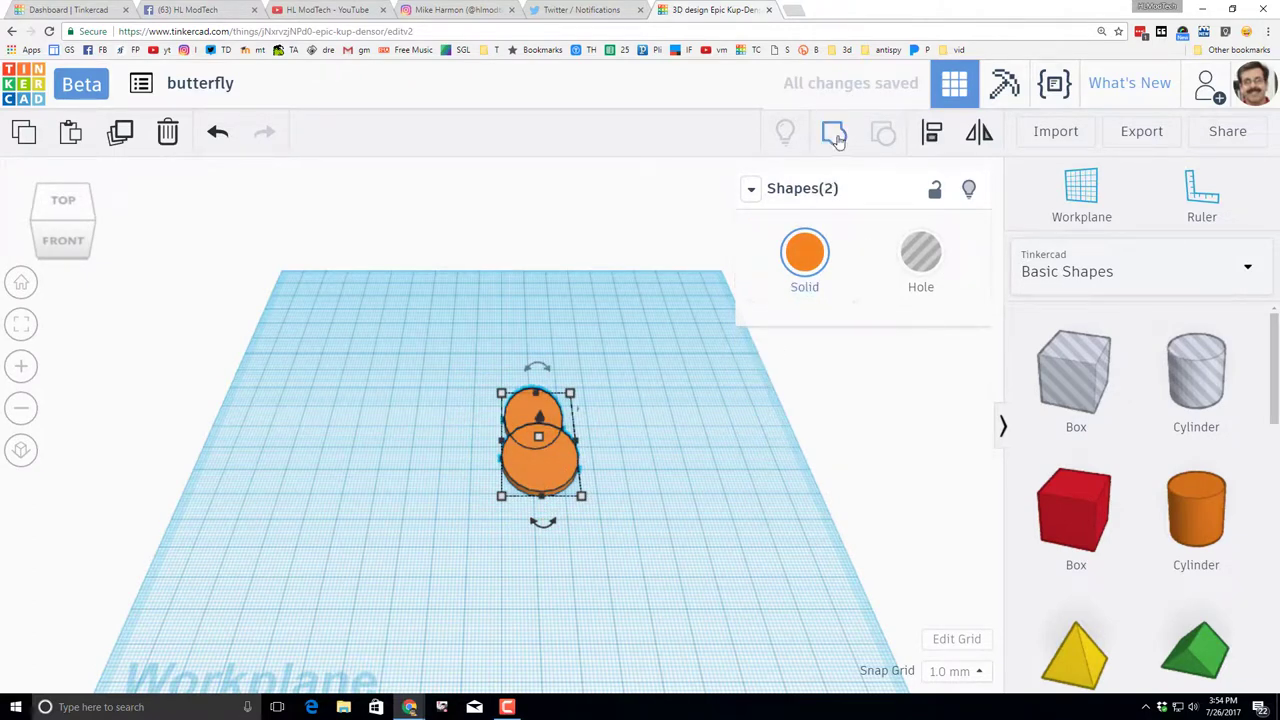
{"action": "left_click", "coordinate": [834, 132]}
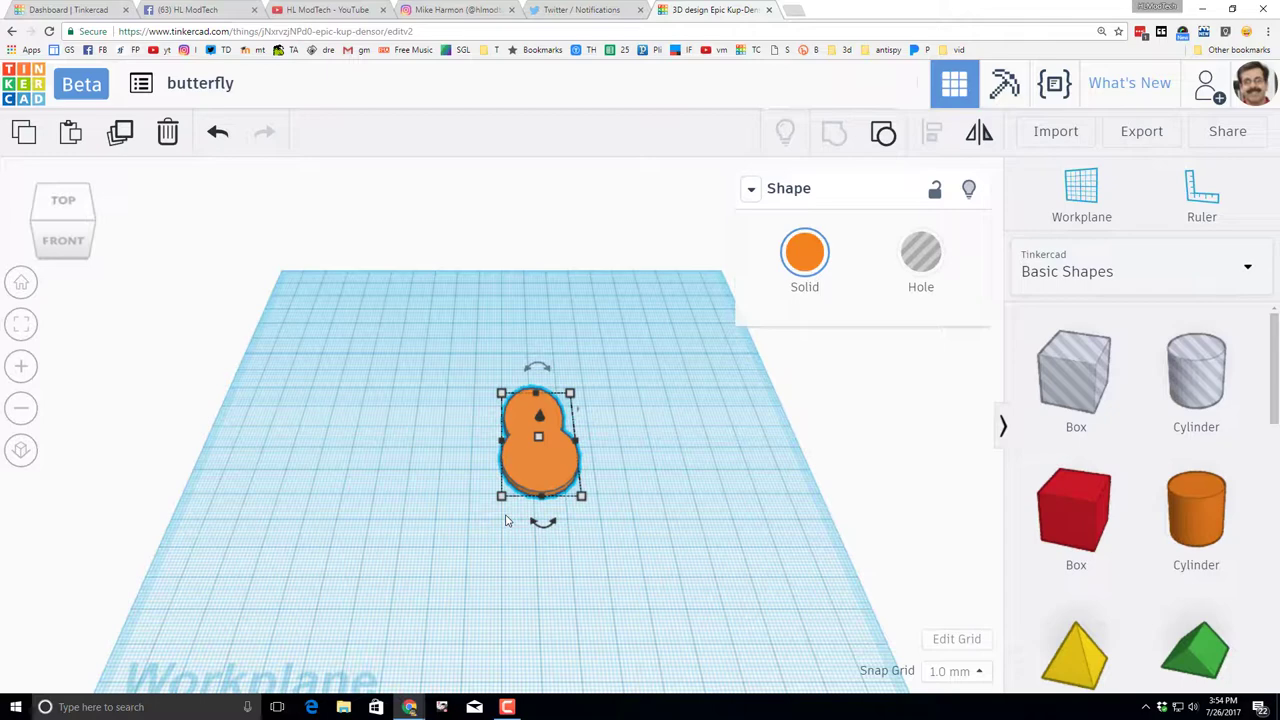
Place a hole cylinder beside the wing and set both its depth and its height to 3 mm
{"action": "left_click_drag", "start_coordinate": [1175, 383], "coordinate": [640, 442]}
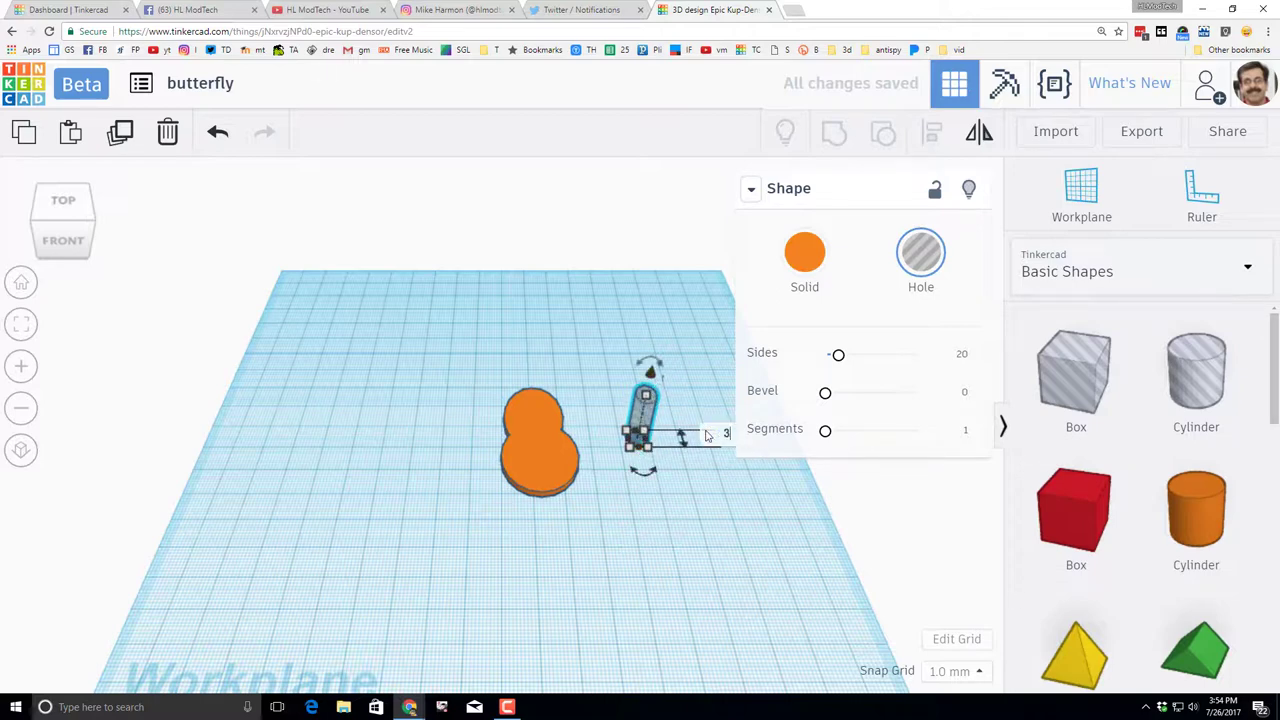
{"action": "key", "text": "Return"}
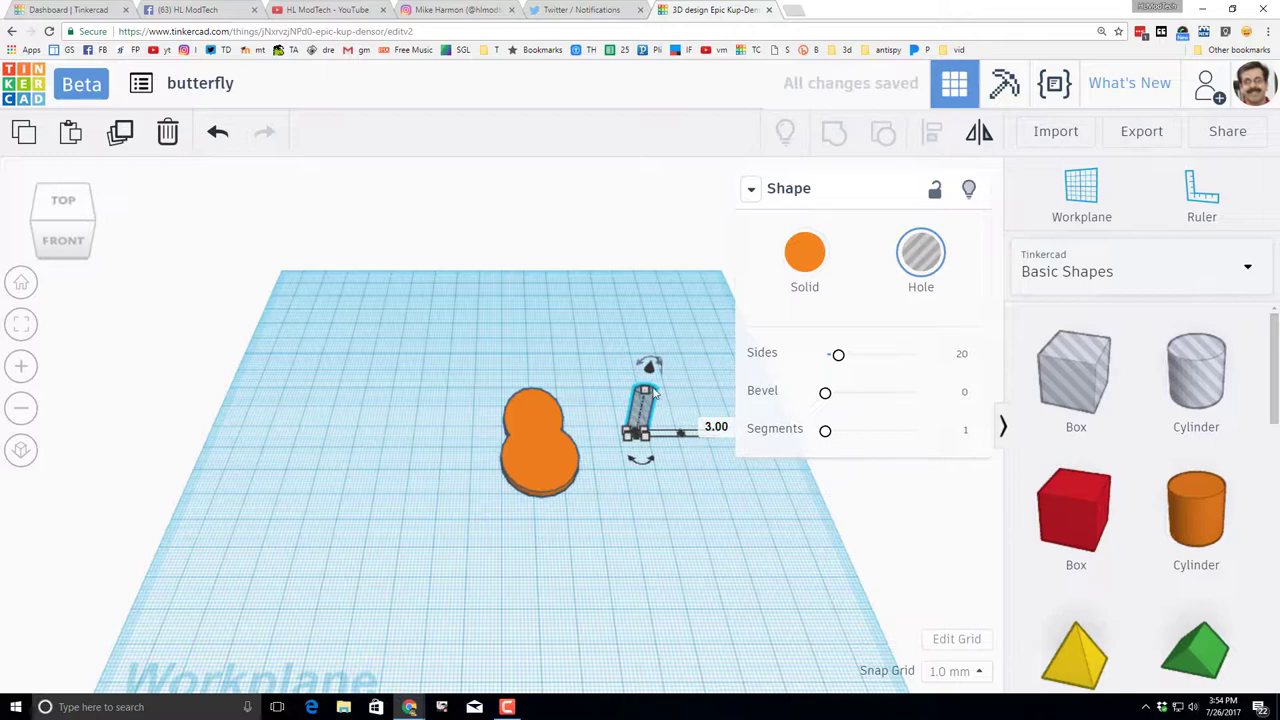
{"action": "mouse_move", "coordinate": [646, 390]}
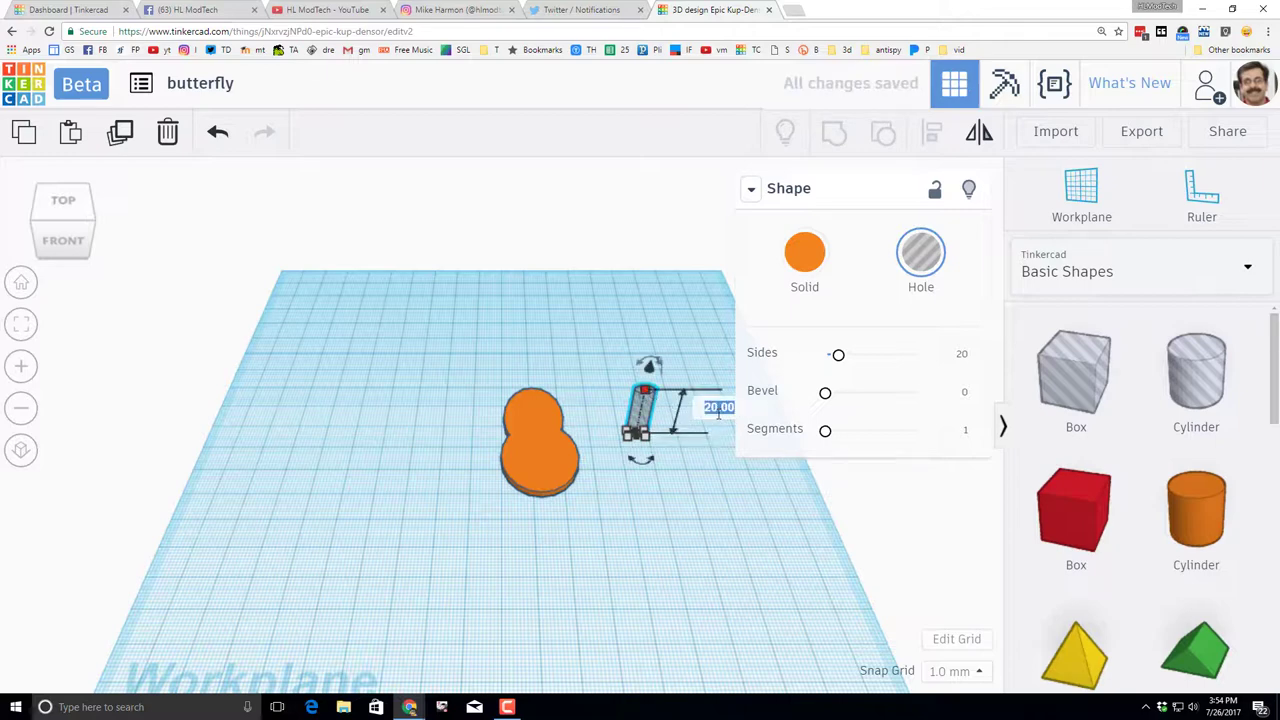
{"action": "type", "text": "3"}
{"action": "key", "text": "Return"}
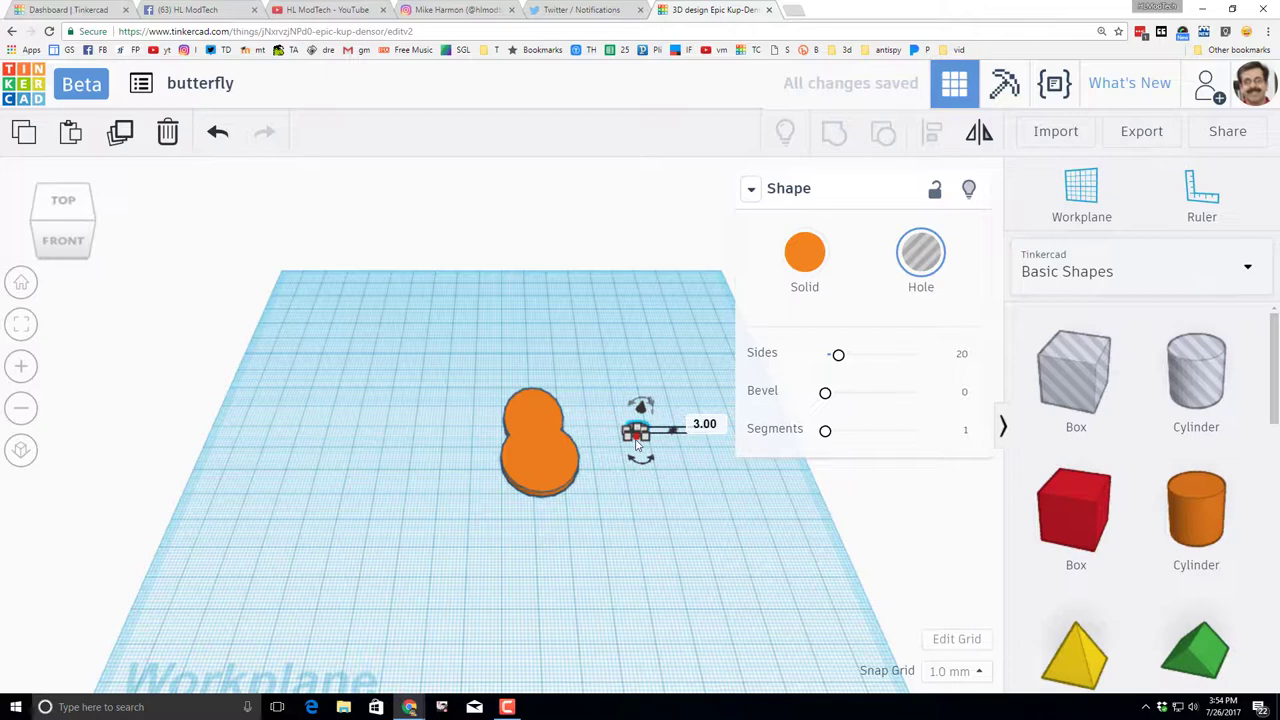
Move the hole cylinder onto the wing's smaller rear lobe as an elongated oval hole
{"action": "left_click_drag", "start_coordinate": [637, 446], "coordinate": [527, 425]}
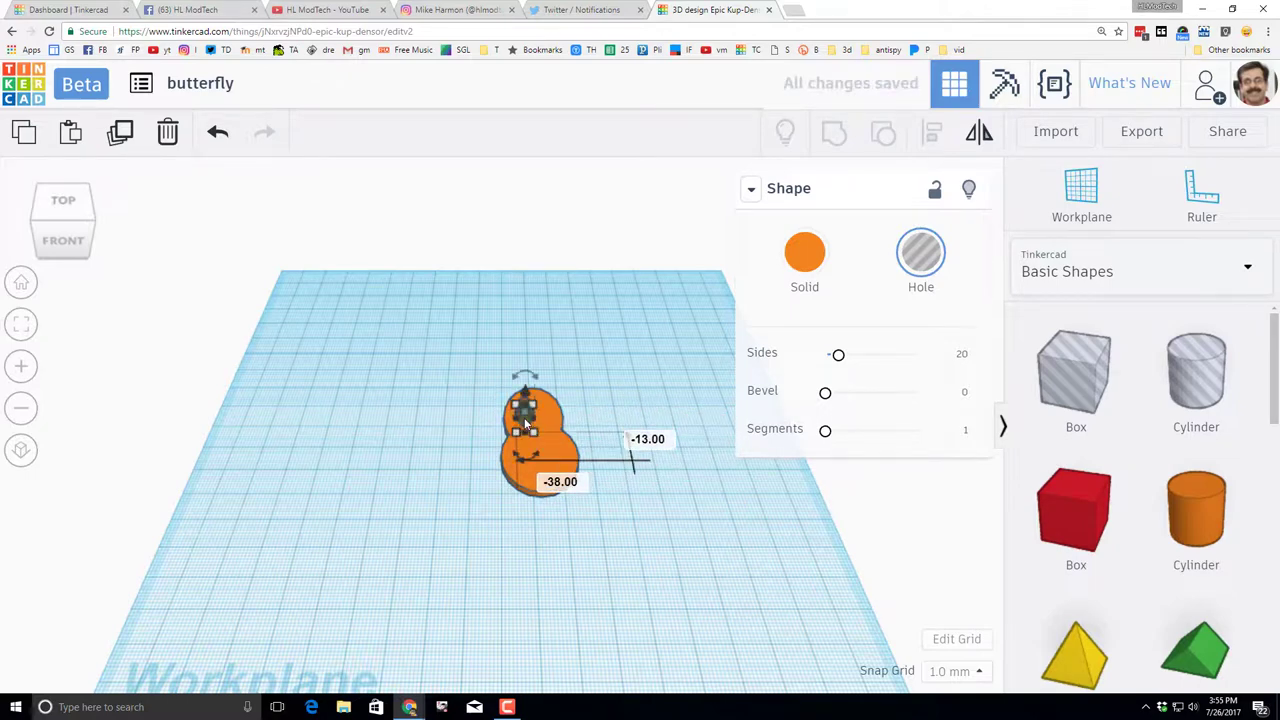
{"action": "scroll", "coordinate": [532, 391], "scroll_direction": "up", "scroll_amount": 3}
{"action": "right_click_drag", "start_coordinate": [525, 427], "coordinate": [548, 410]}
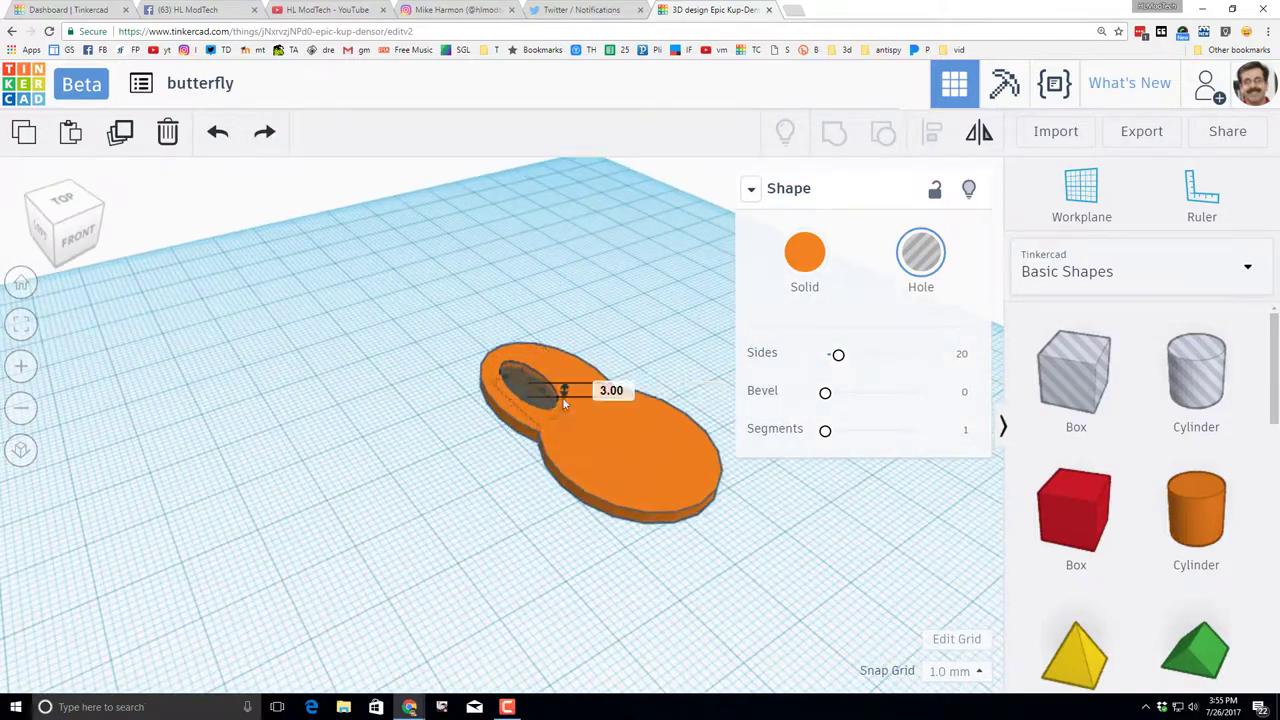
Duplicate the oval hole onto the larger lobe, stretch it to at least 17 mm long, and place another copy beside it
{"action": "left_click_drag", "start_coordinate": [549, 405], "coordinate": [645, 507], "text": "alt"}
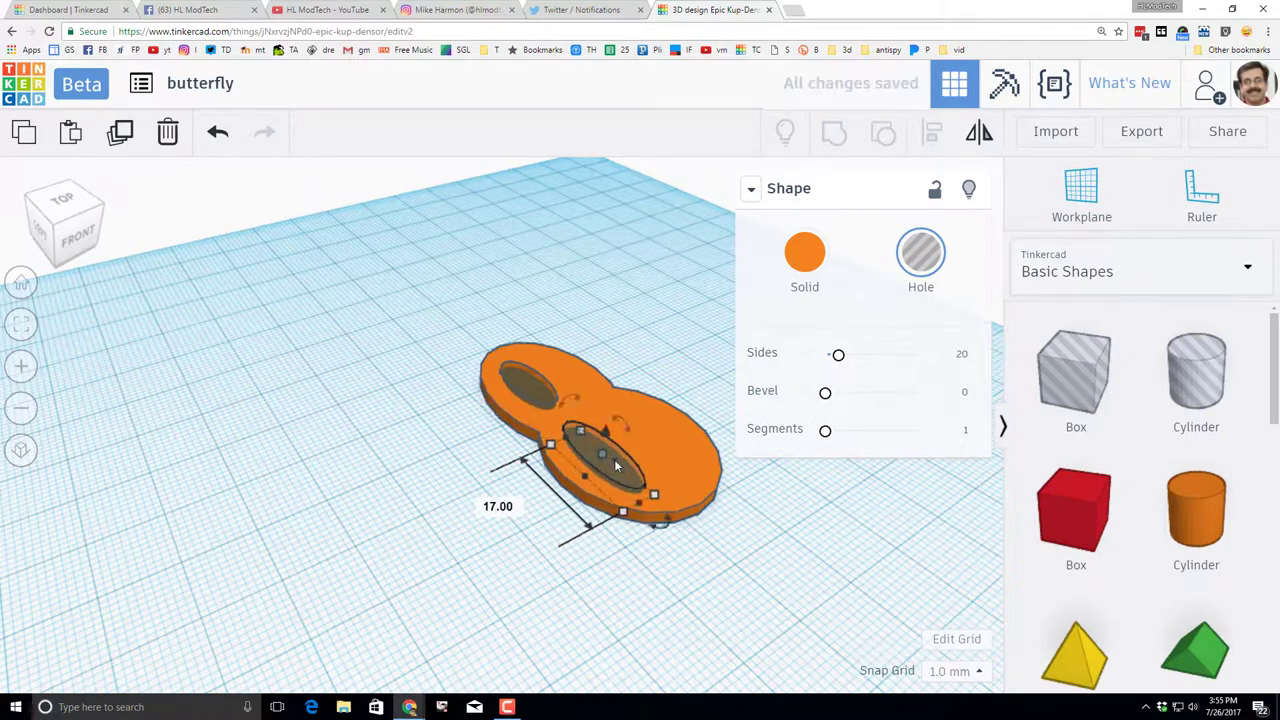
{"action": "left_click_drag", "start_coordinate": [586, 477], "coordinate": [661, 423]}
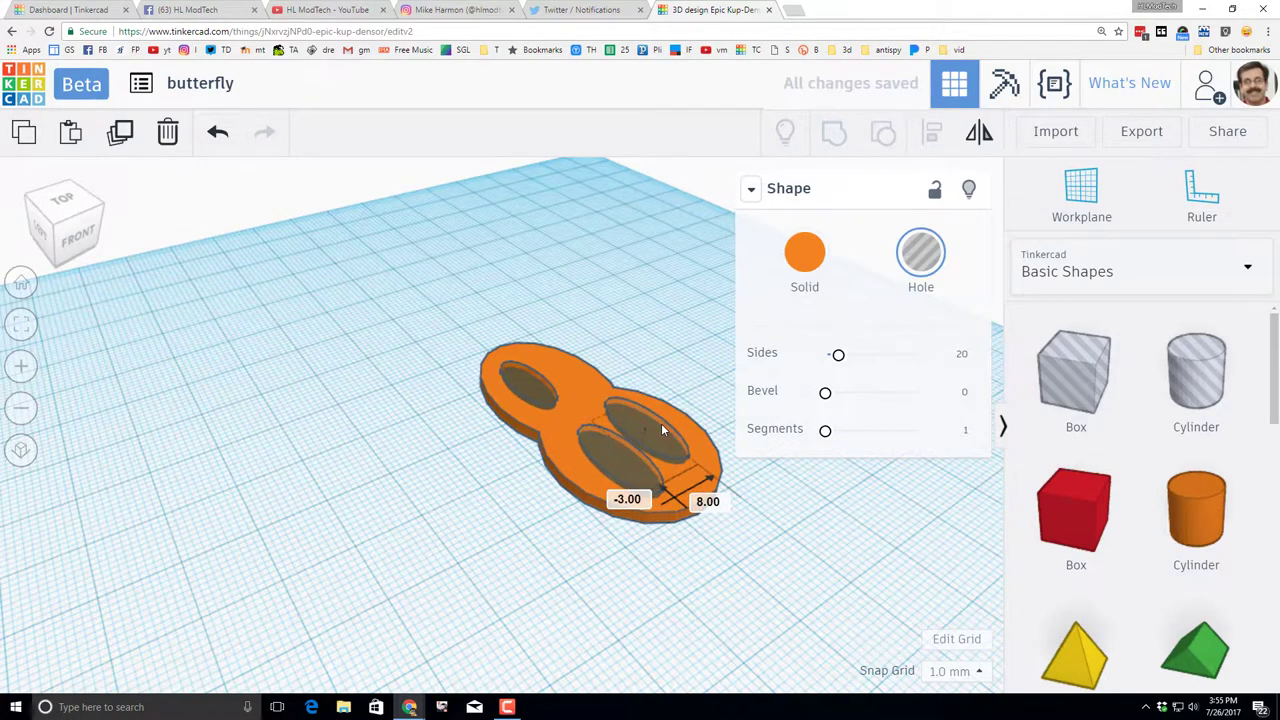
Shorten the third oval hole and place a smaller copy of it near the outer edge of the larger lobe
{"action": "left_click_drag", "start_coordinate": [687, 474], "coordinate": [647, 438]}
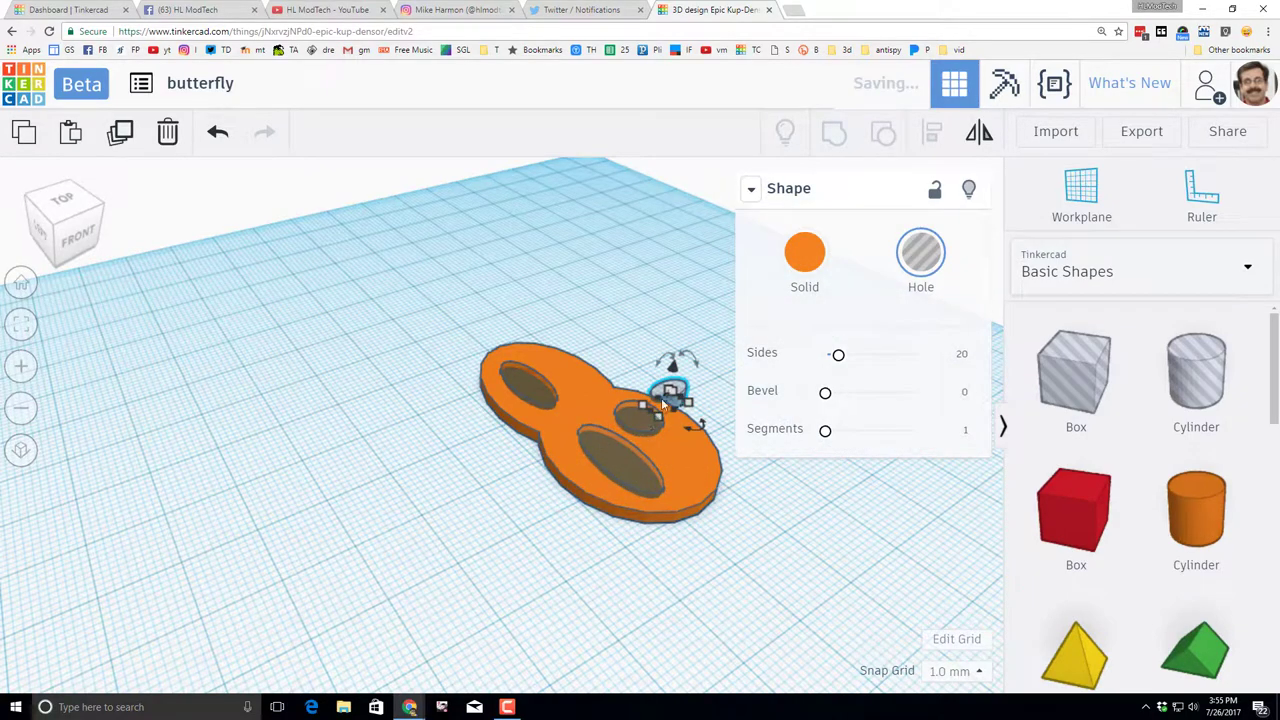
{"action": "left_click", "coordinate": [685, 403], "text": "shift"}
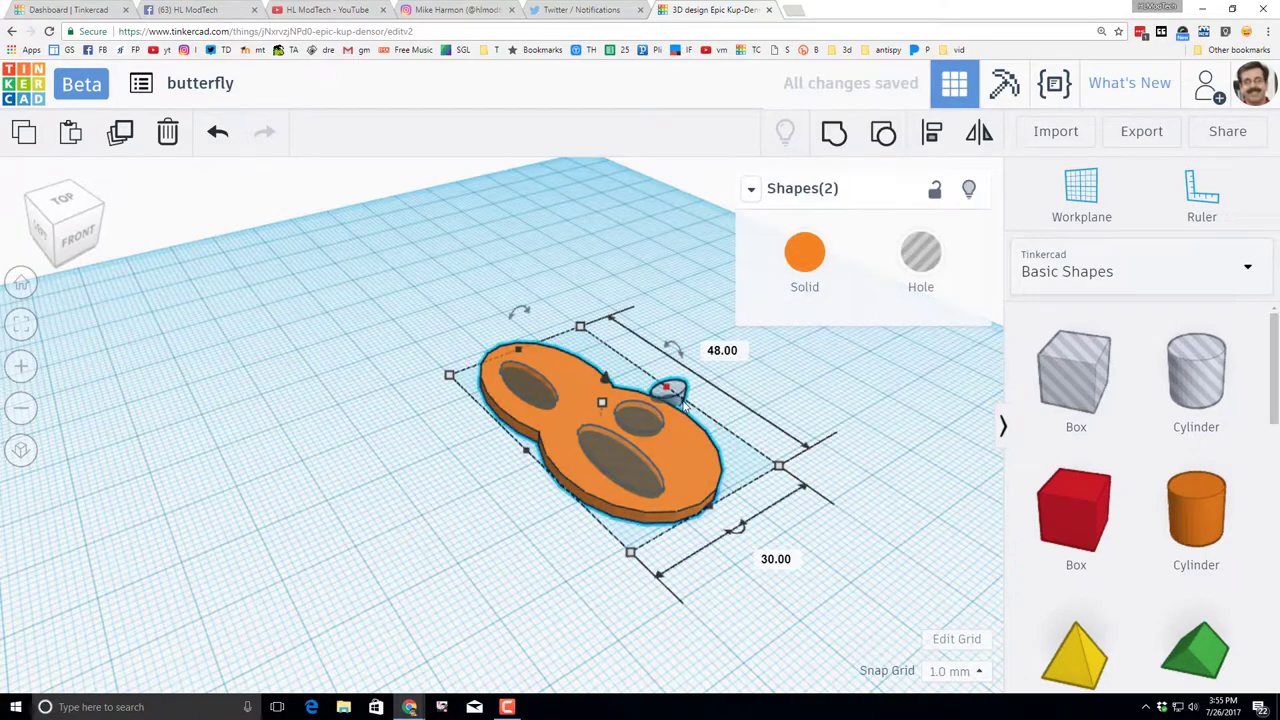
{"action": "left_click", "coordinate": [690, 404]}
{"action": "left_click", "coordinate": [678, 392]}
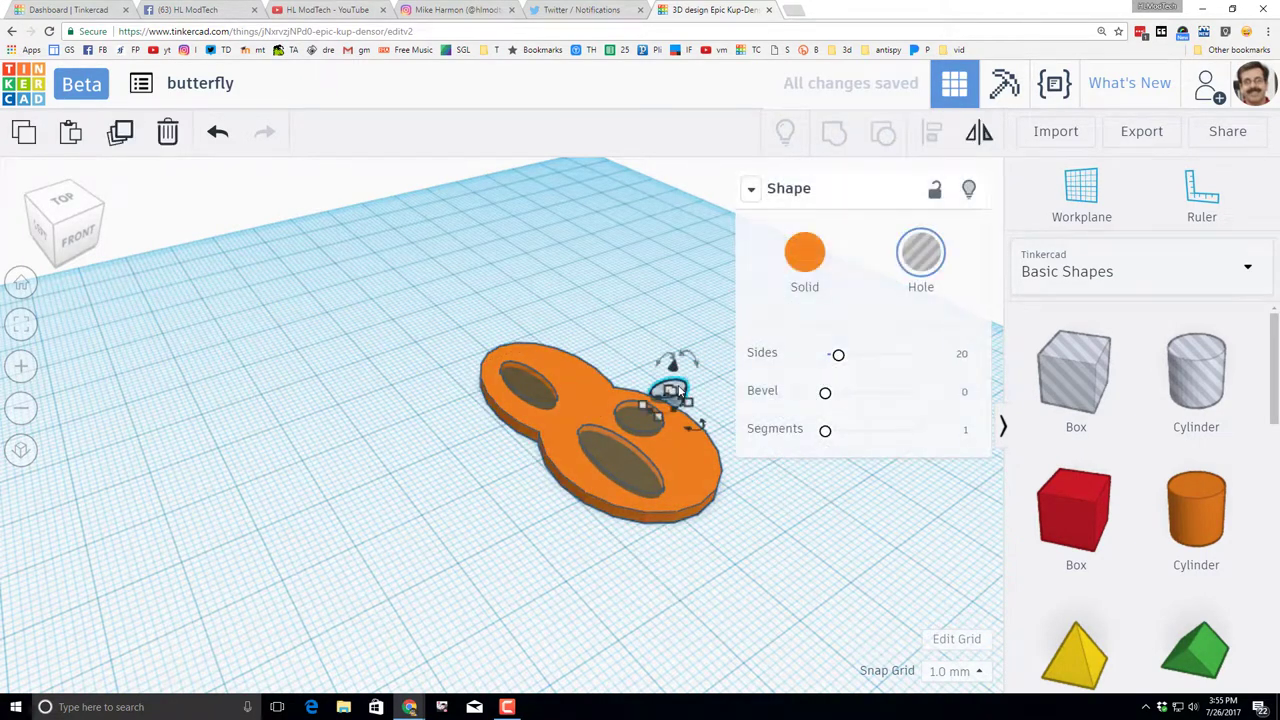
{"action": "left_click_drag", "start_coordinate": [703, 438], "coordinate": [545, 394]}
Duplicate the small hole onto the rear lobe beside the first oval and stretch it to about 10.76 mm long
{"action": "key", "text": "ctrl+d"}
{"action": "scroll", "coordinate": [548, 392], "scroll_direction": "up", "scroll_amount": 4}
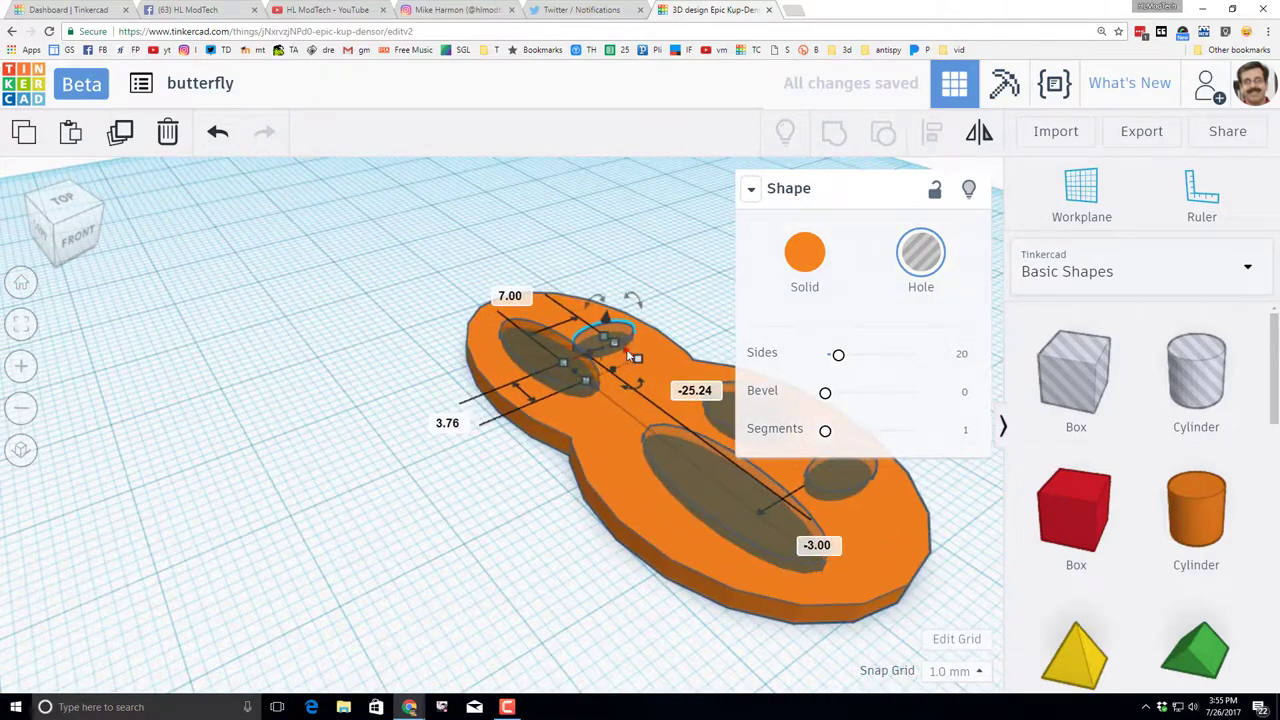
{"action": "left_click_drag", "start_coordinate": [630, 355], "coordinate": [657, 400]}
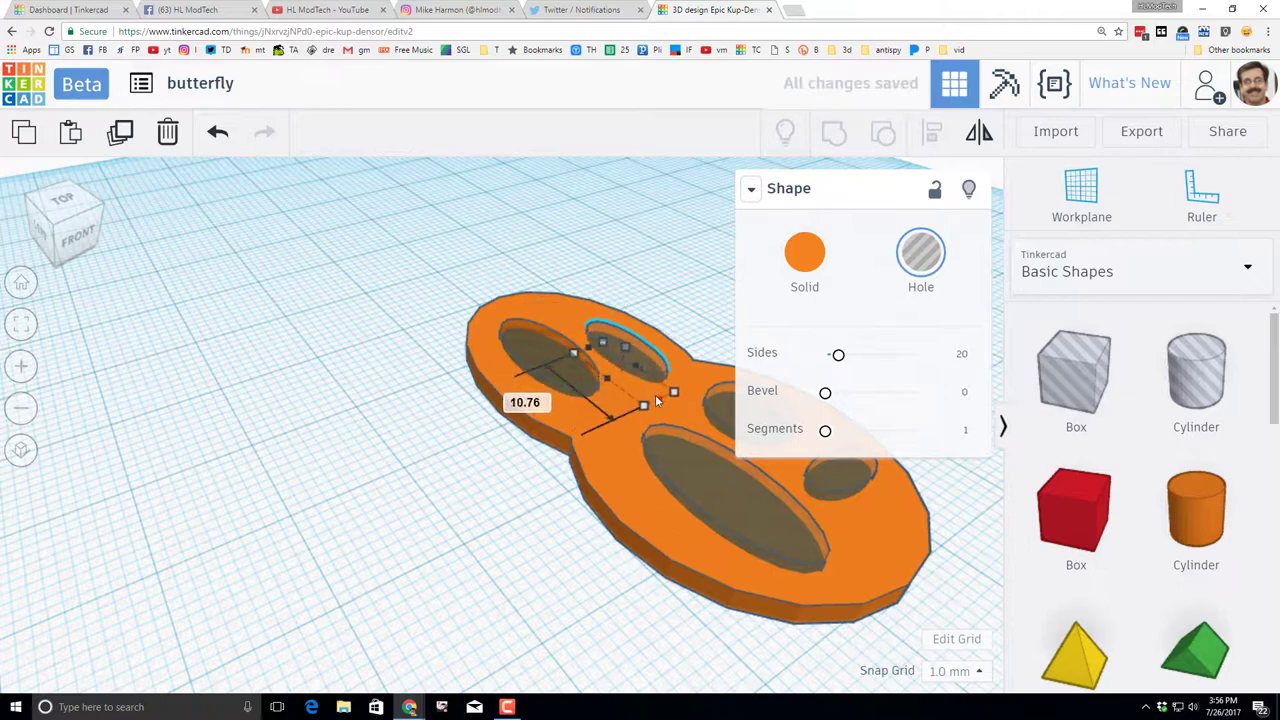
Select the wing with its five hole shapes and group them to cut the openings
{"action": "scroll", "coordinate": [633, 451], "scroll_direction": "down", "scroll_amount": 5}
{"action": "left_click", "coordinate": [641, 551]}
{"action": "right_click_drag", "start_coordinate": [800, 540], "coordinate": [560, 434]}
{"action": "left_click_drag", "start_coordinate": [417, 334], "coordinate": [729, 606]}
{"action": "right_click_drag", "start_coordinate": [729, 606], "coordinate": [716, 363]}
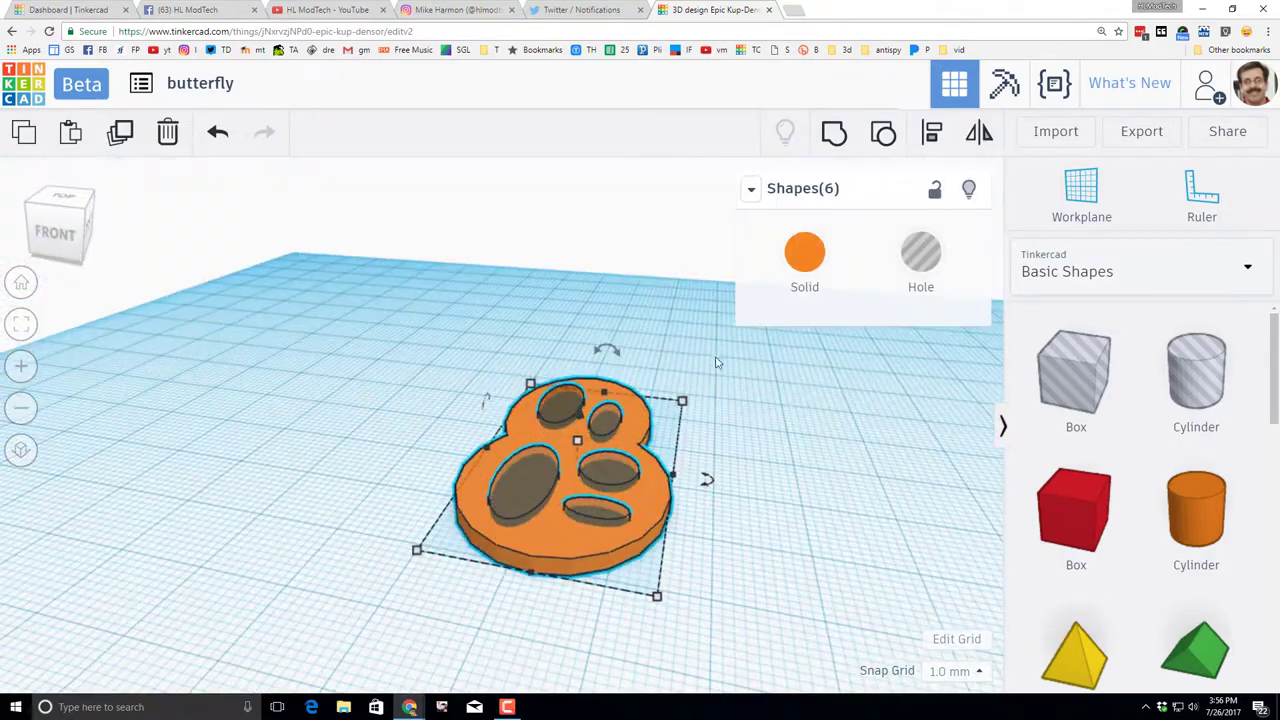
{"action": "left_click", "coordinate": [835, 135]}
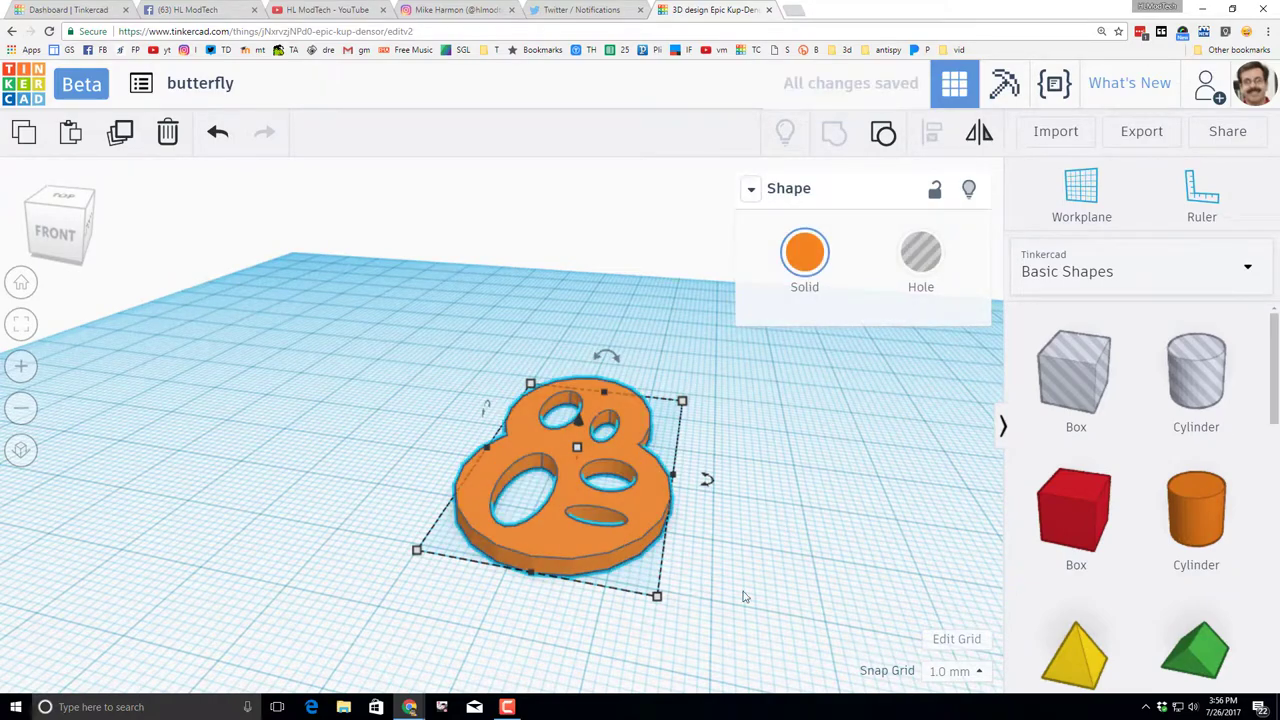
Place a duplicate of the wing 27 mm to its left and mirror the copy along the left-right axis
{"action": "right_click_drag", "start_coordinate": [743, 597], "coordinate": [683, 570]}
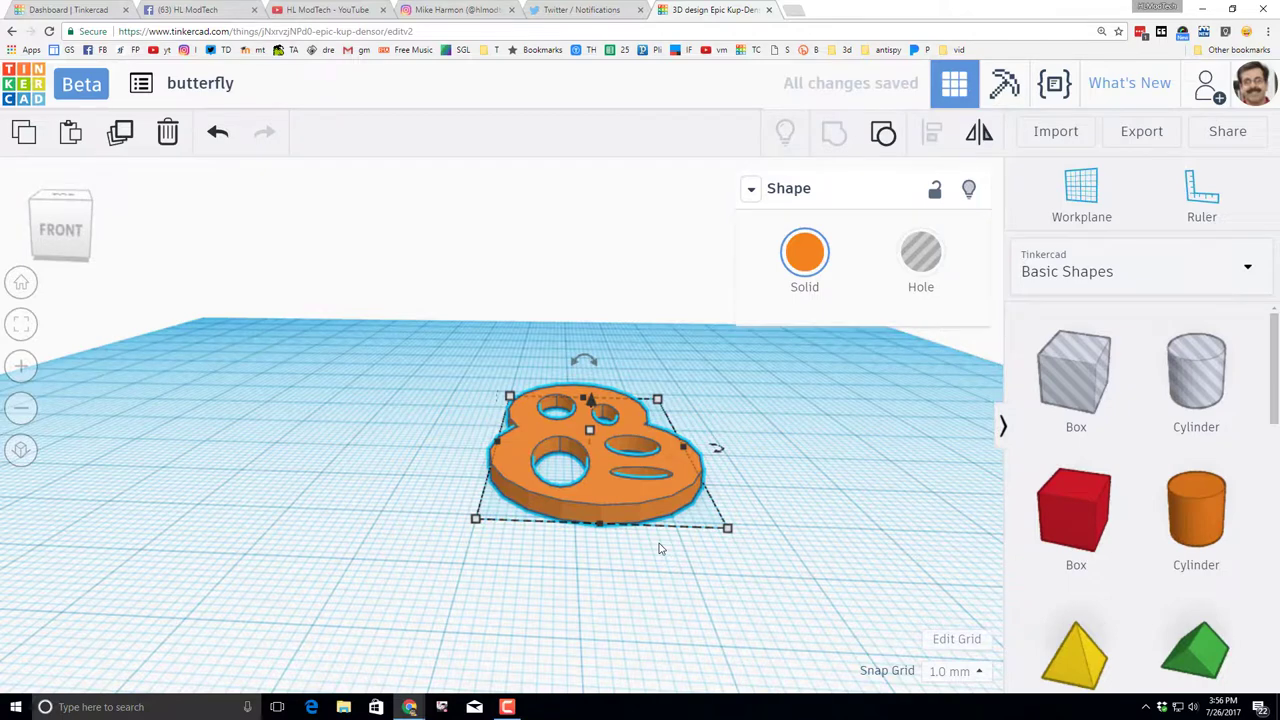
{"action": "left_click_drag", "start_coordinate": [673, 503], "coordinate": [448, 477], "text": "alt"}
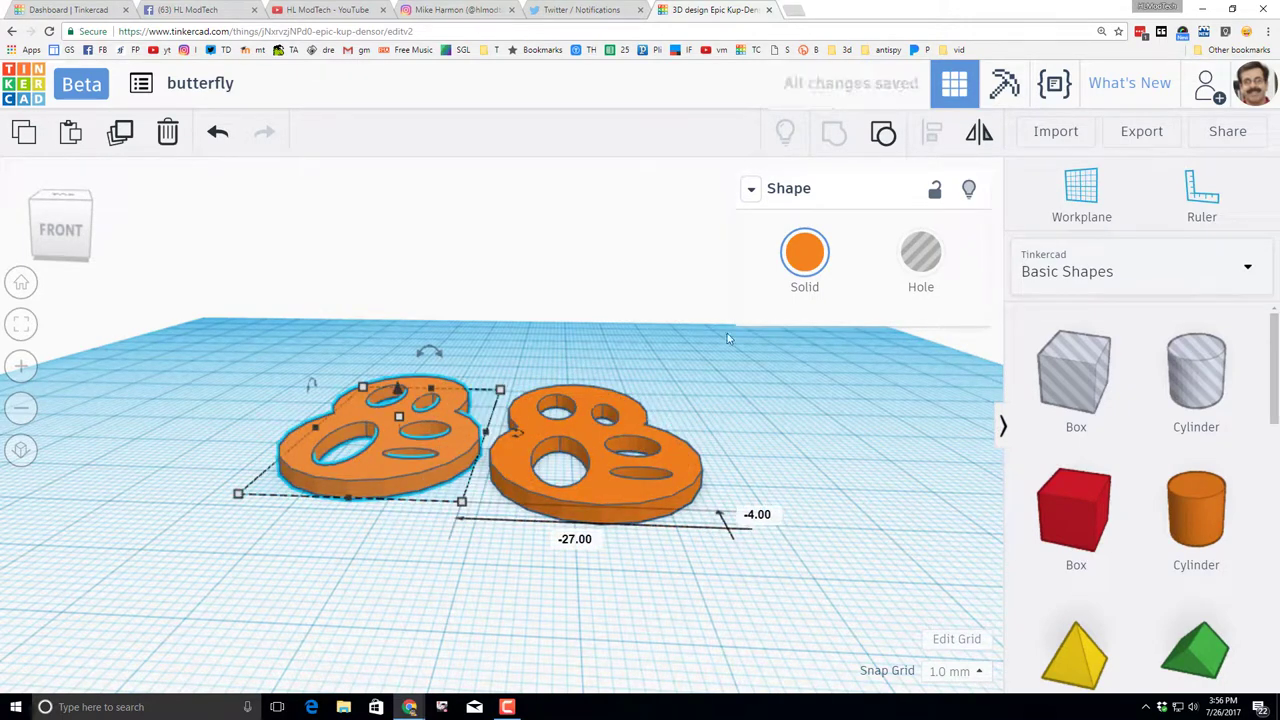
{"action": "left_click", "coordinate": [976, 133]}
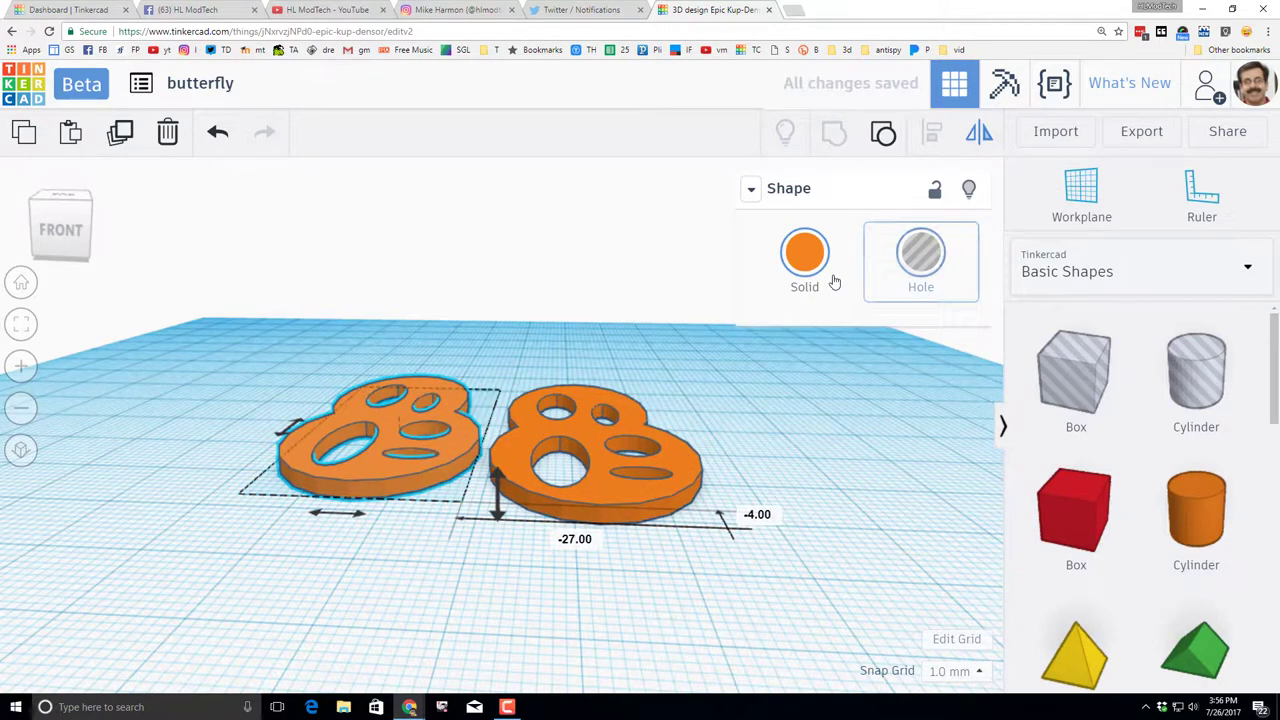
{"action": "left_click", "coordinate": [336, 515]}
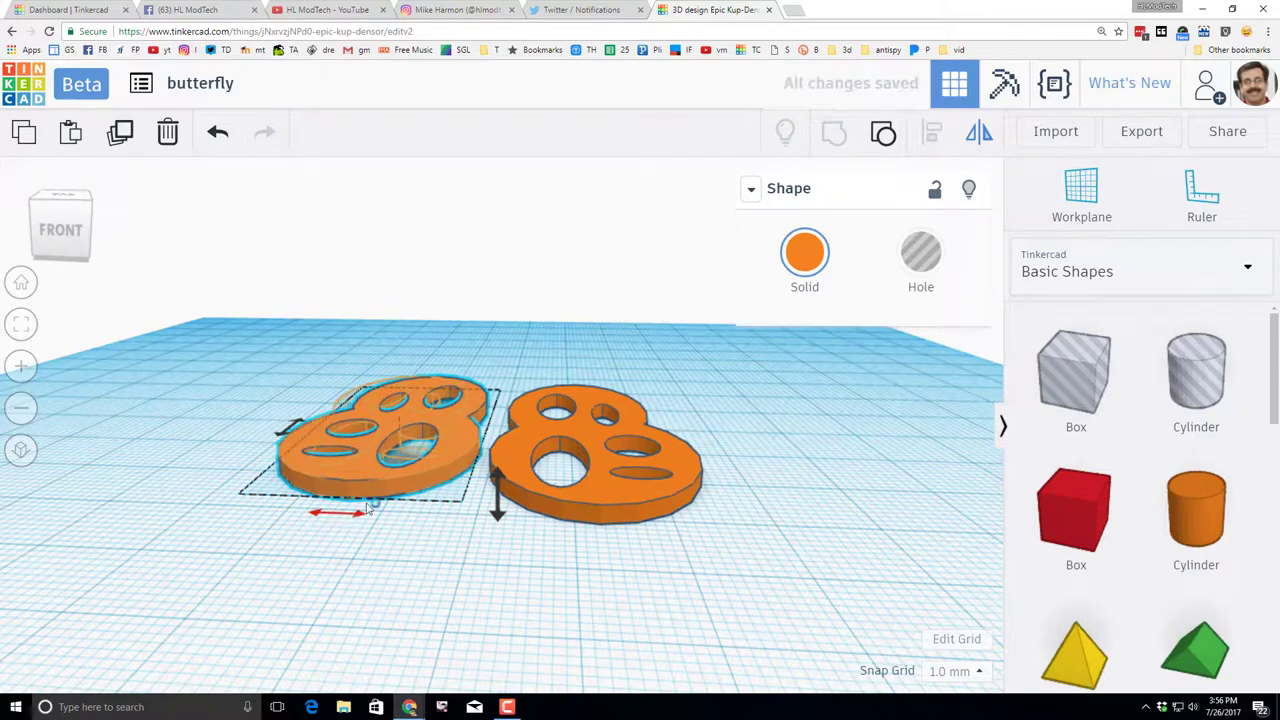
{"action": "left_click", "coordinate": [433, 511]}
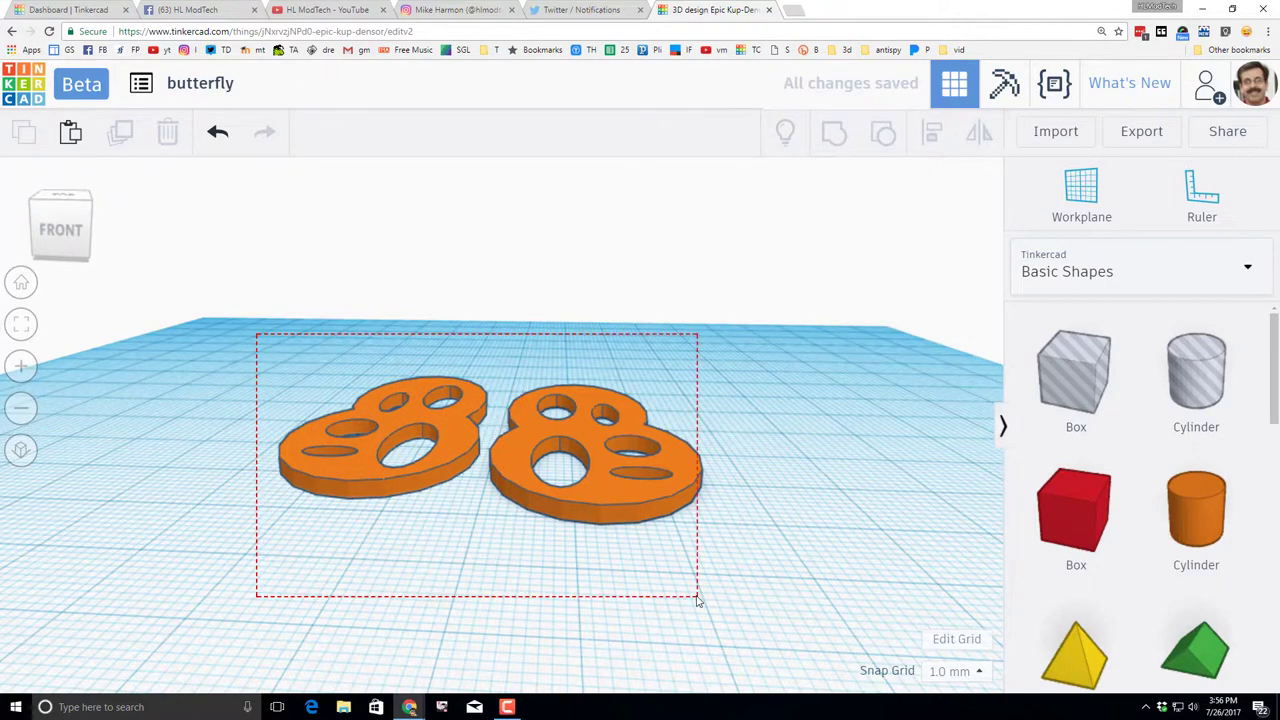
Select both wings and align them to each other by their back edges
{"action": "left_click_drag", "start_coordinate": [697, 597], "coordinate": [698, 598]}
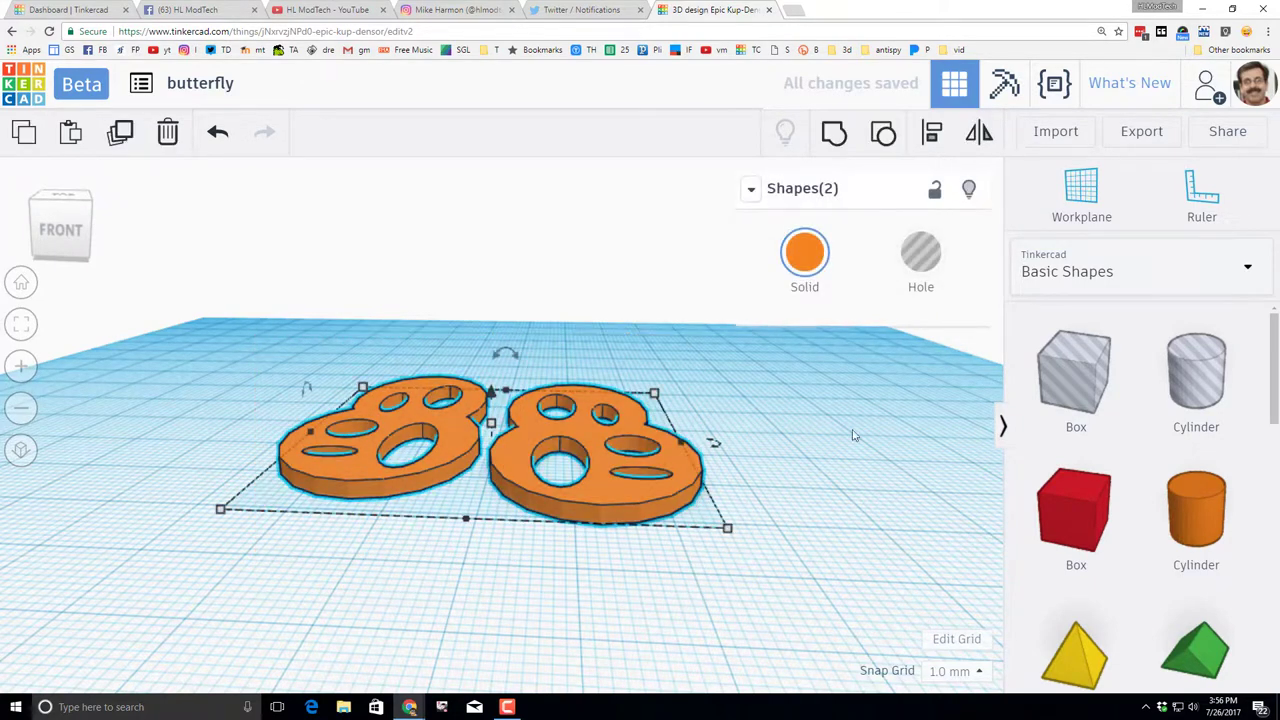
{"action": "left_click", "coordinate": [929, 137]}
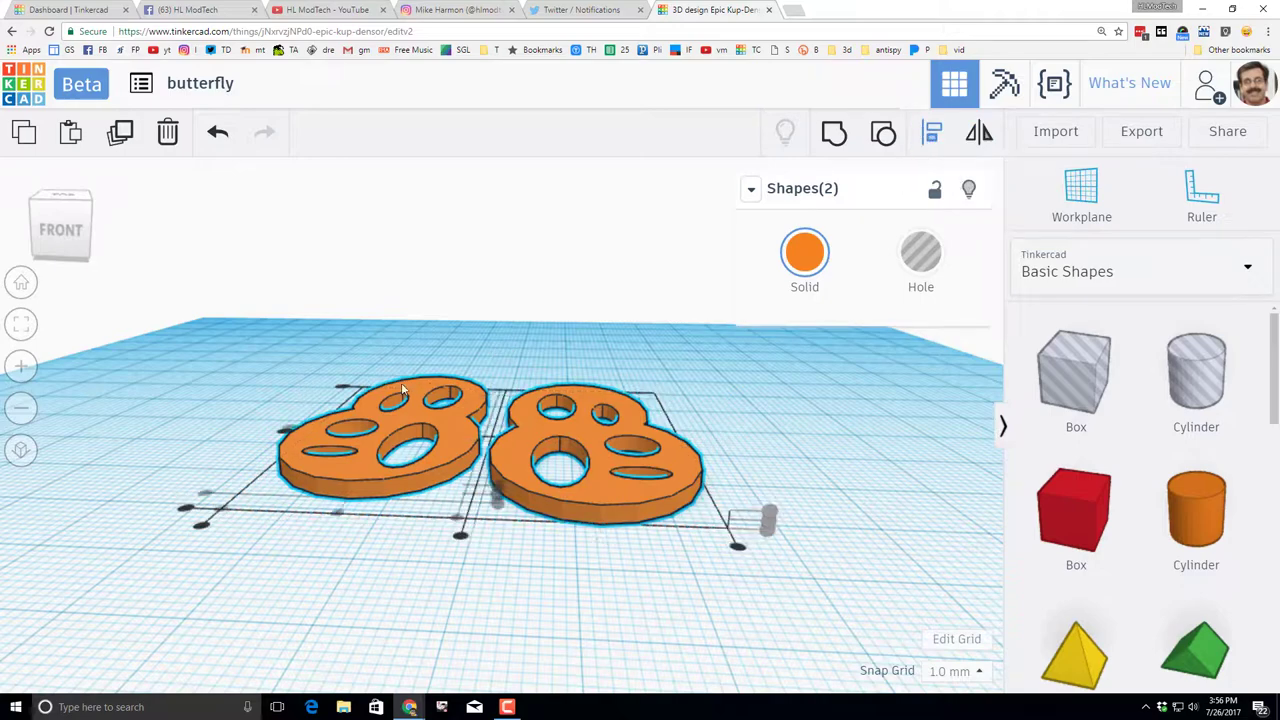
{"action": "left_click", "coordinate": [345, 394]}
{"action": "left_click", "coordinate": [439, 560]}
Tilt the left wing 22.5° about the front-back axis, raising its outer edge
{"action": "right_click_drag", "start_coordinate": [551, 577], "coordinate": [461, 453]}
{"action": "left_click", "coordinate": [445, 432]}
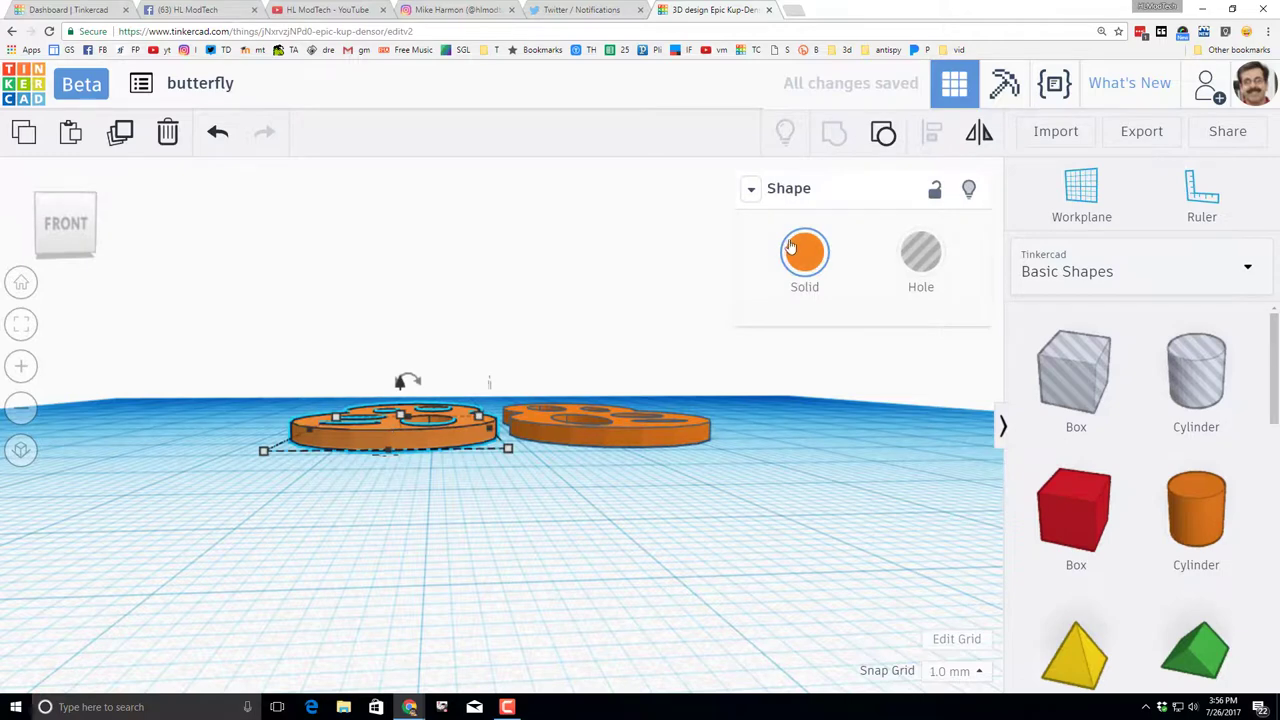
{"action": "left_click_drag", "start_coordinate": [427, 386], "coordinate": [465, 332]}
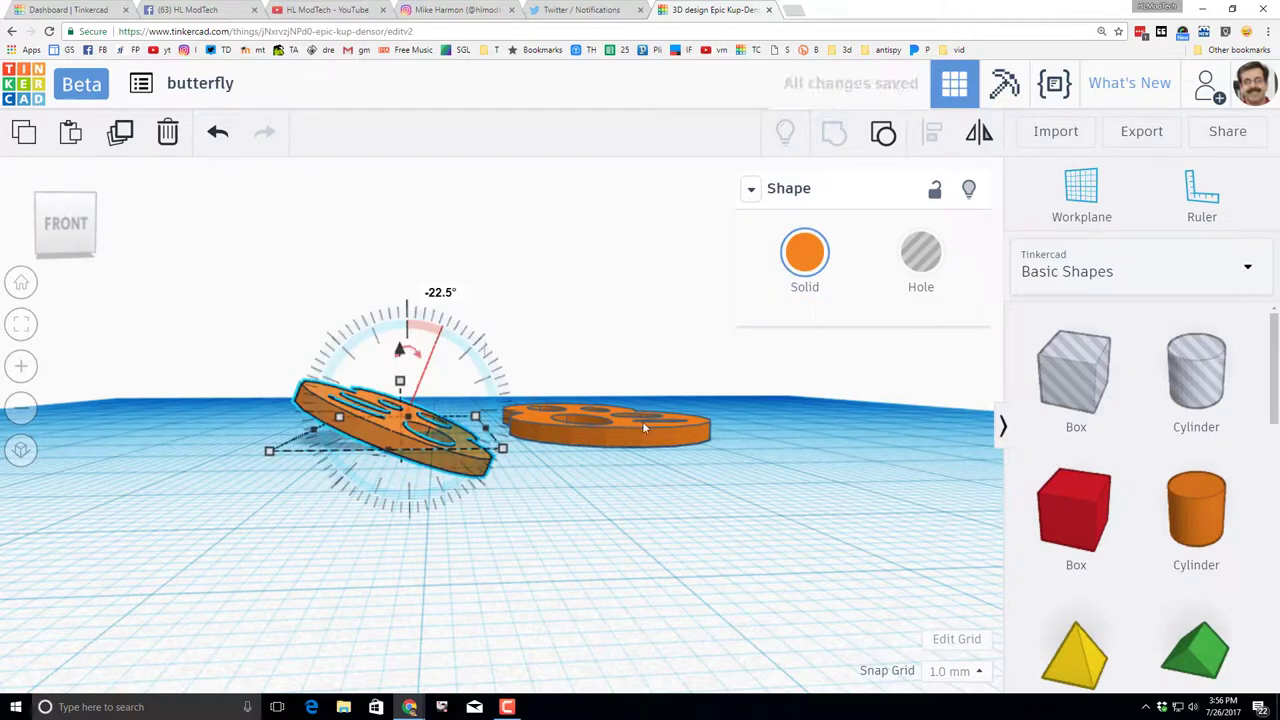
Tilt the right wing in the opposite direction to mirror the left one, raising its outer edge
{"action": "left_click", "coordinate": [663, 450]}
{"action": "left_click", "coordinate": [645, 430]}
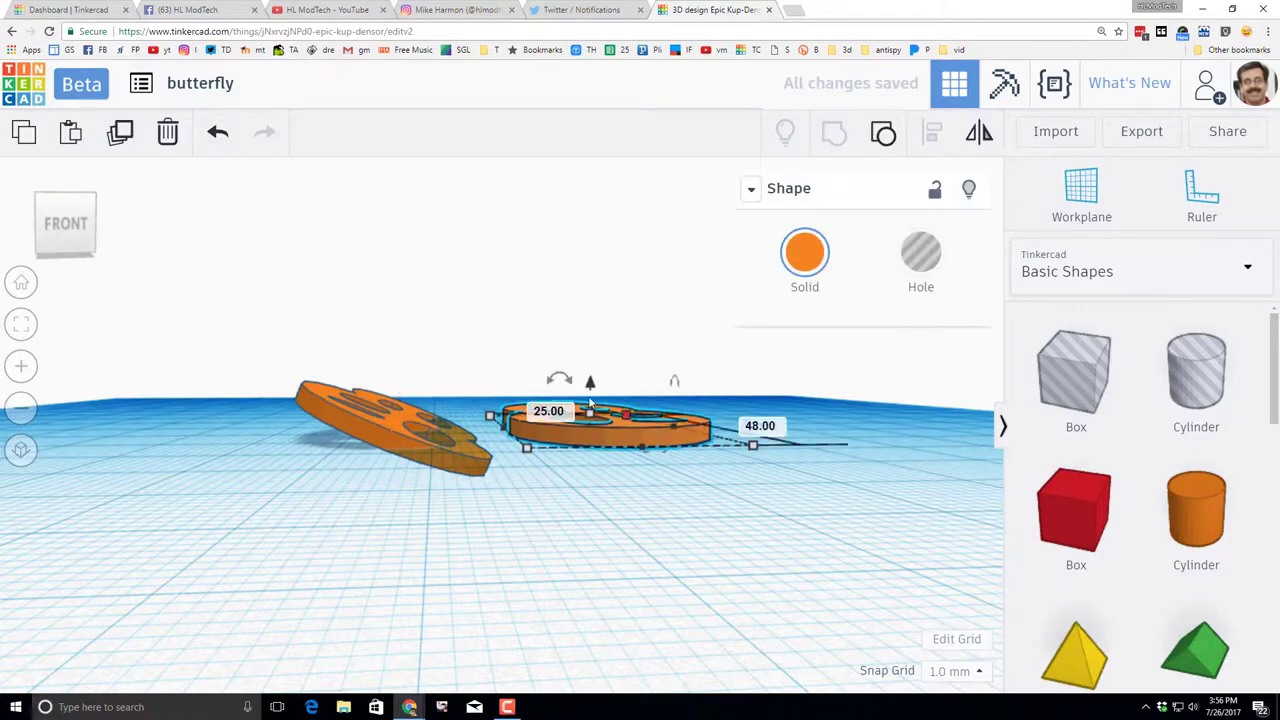
{"action": "left_click_drag", "start_coordinate": [565, 387], "coordinate": [557, 424]}
{"action": "left_click", "coordinate": [582, 529]}
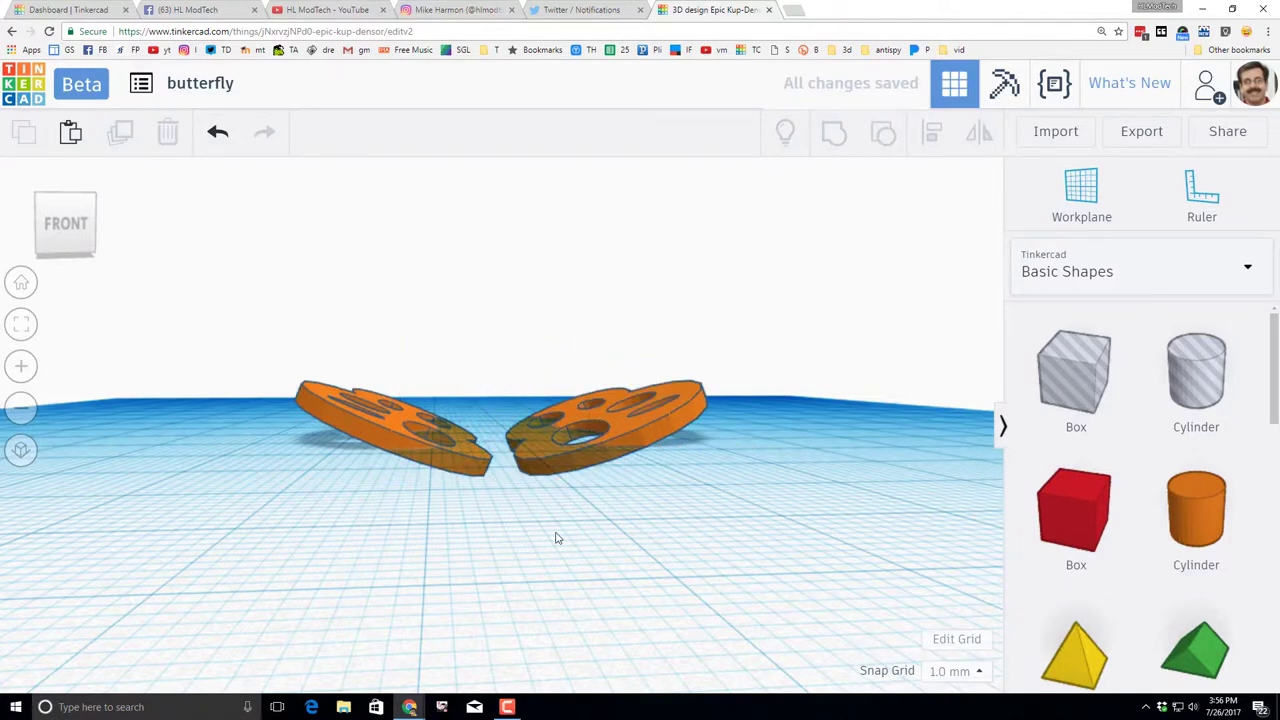
Select both tilted wings and lift them together above the workplane
{"action": "scroll", "coordinate": [557, 539], "scroll_direction": "up", "scroll_amount": 3}
{"action": "scroll", "coordinate": [557, 543], "scroll_direction": "down", "scroll_amount": 3}
{"action": "left_click_drag", "start_coordinate": [270, 320], "coordinate": [752, 533]}
{"action": "left_click_drag", "start_coordinate": [497, 347], "coordinate": [488, 293]}
{"action": "left_click", "coordinate": [506, 523]}
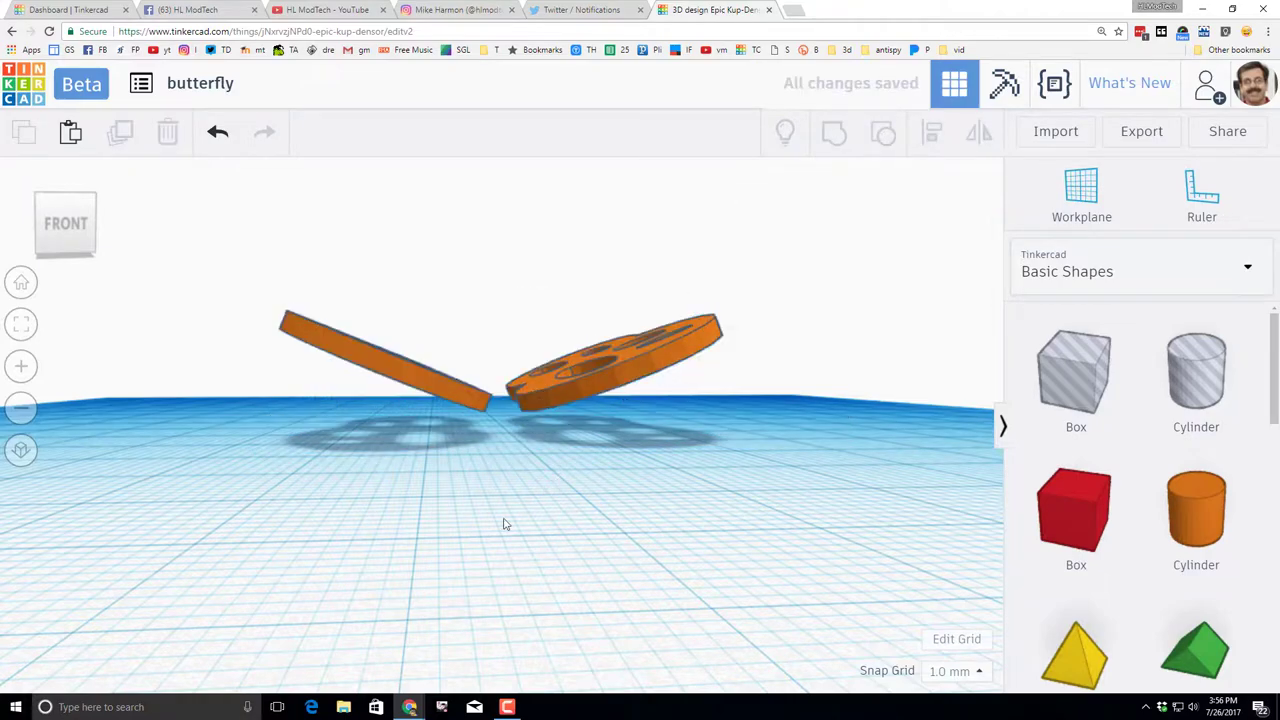
Place a solid sphere between the two wings and reduce its height
{"action": "right_click_drag", "start_coordinate": [506, 523], "coordinate": [556, 476]}
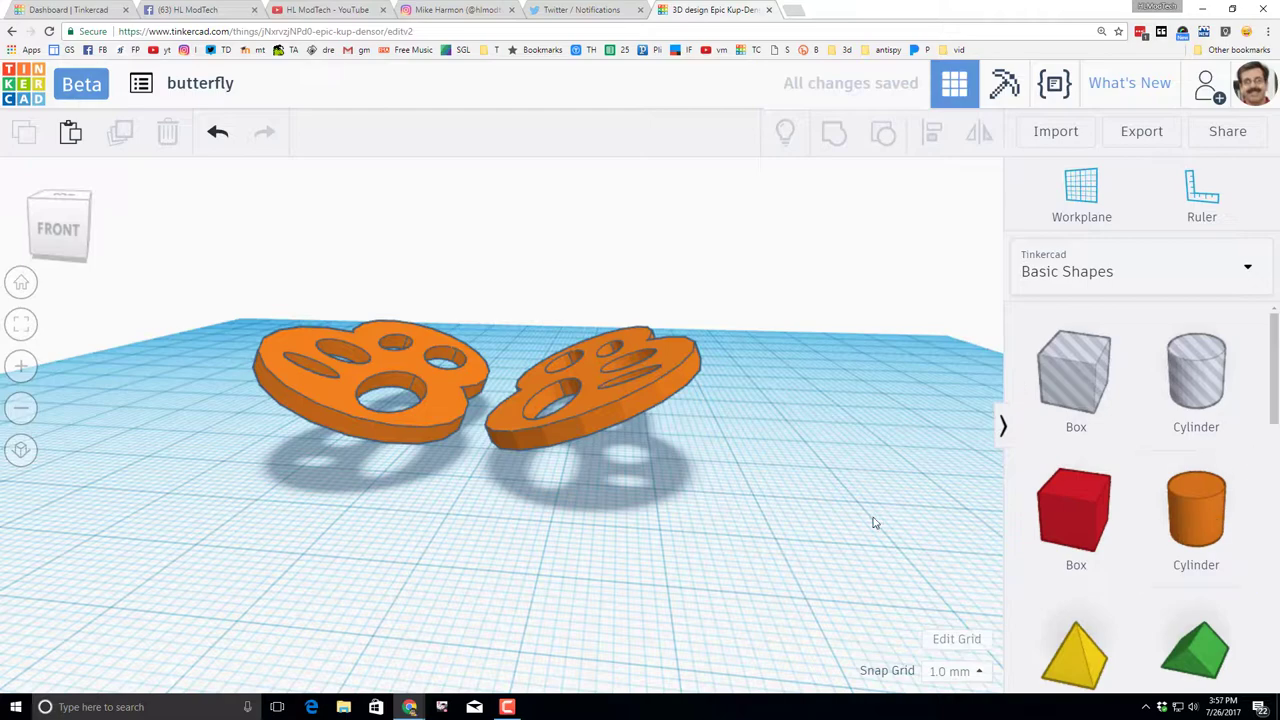
{"action": "scroll", "coordinate": [878, 520], "scroll_direction": "down", "scroll_amount": 3}
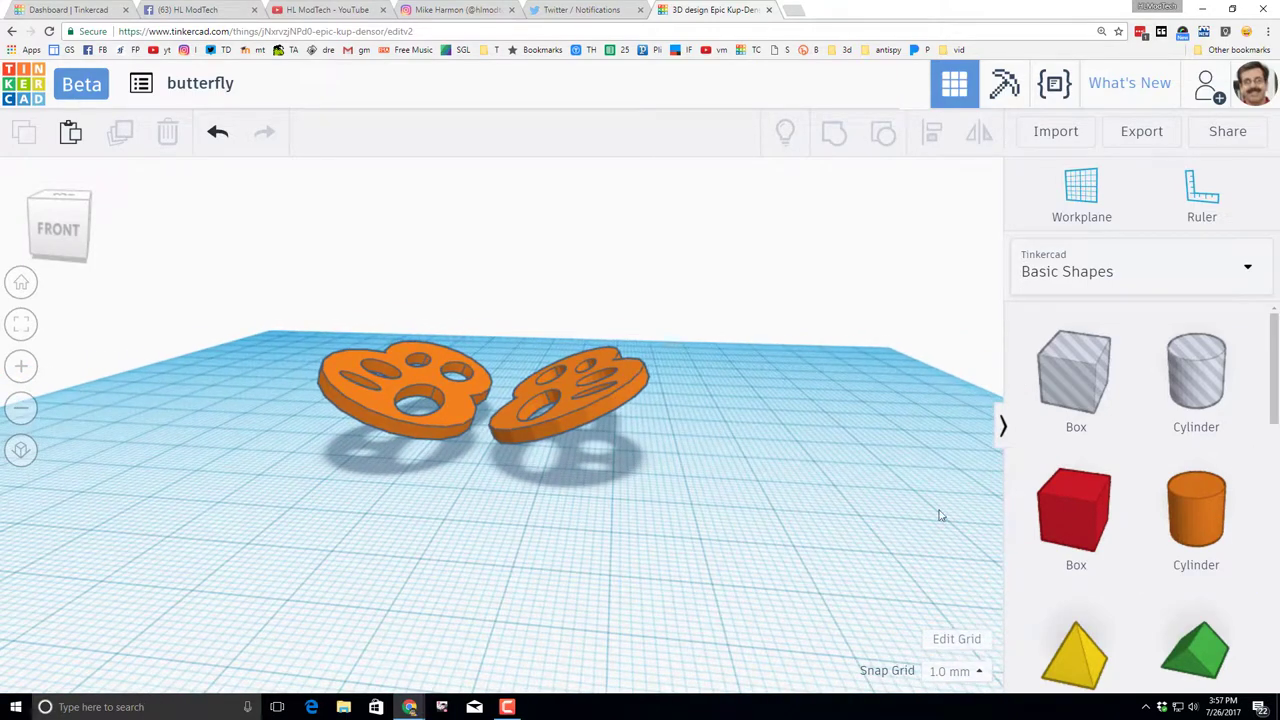
{"action": "scroll", "coordinate": [1076, 569], "scroll_direction": "down", "scroll_amount": 3}
{"action": "left_click_drag", "start_coordinate": [1080, 580], "coordinate": [488, 445]}
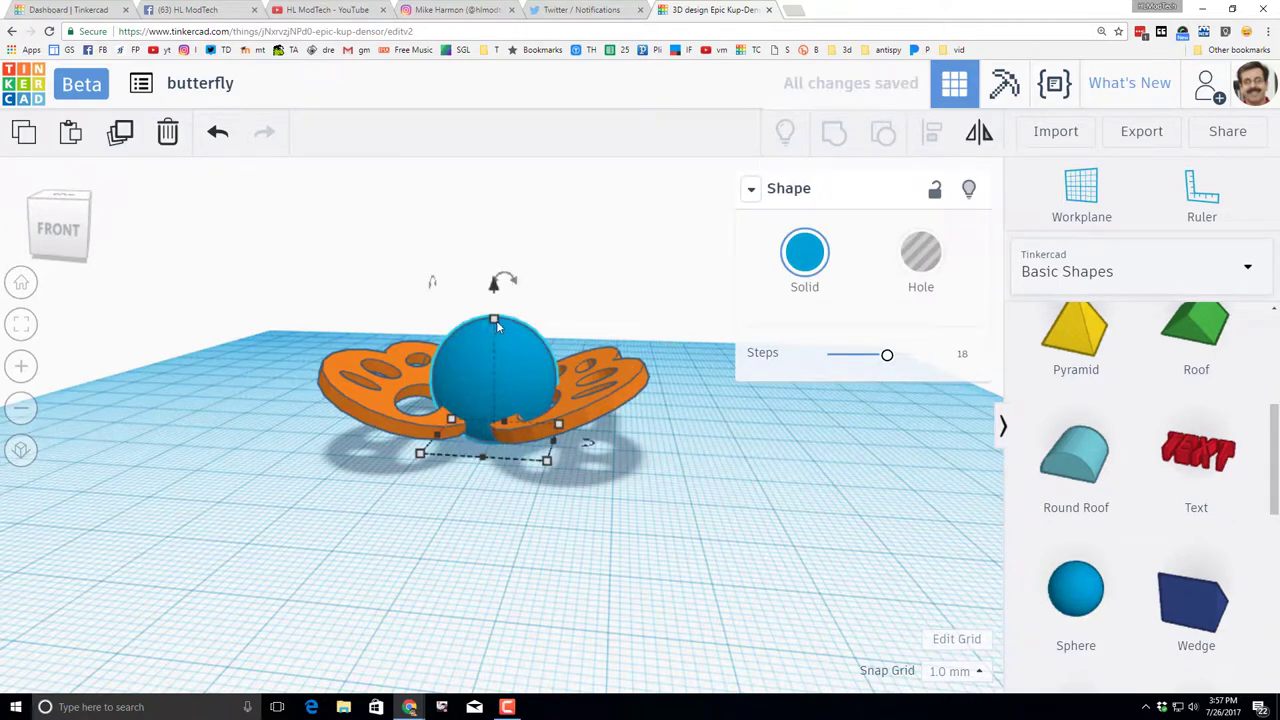
{"action": "left_click_drag", "start_coordinate": [496, 325], "coordinate": [492, 372]}
Reshape the sphere between the wings into a butterfly body 12 mm wide and 38 mm long
{"action": "right_click_drag", "start_coordinate": [490, 500], "coordinate": [225, 645]}
{"action": "right_click_drag", "start_coordinate": [640, 399], "coordinate": [402, 355]}
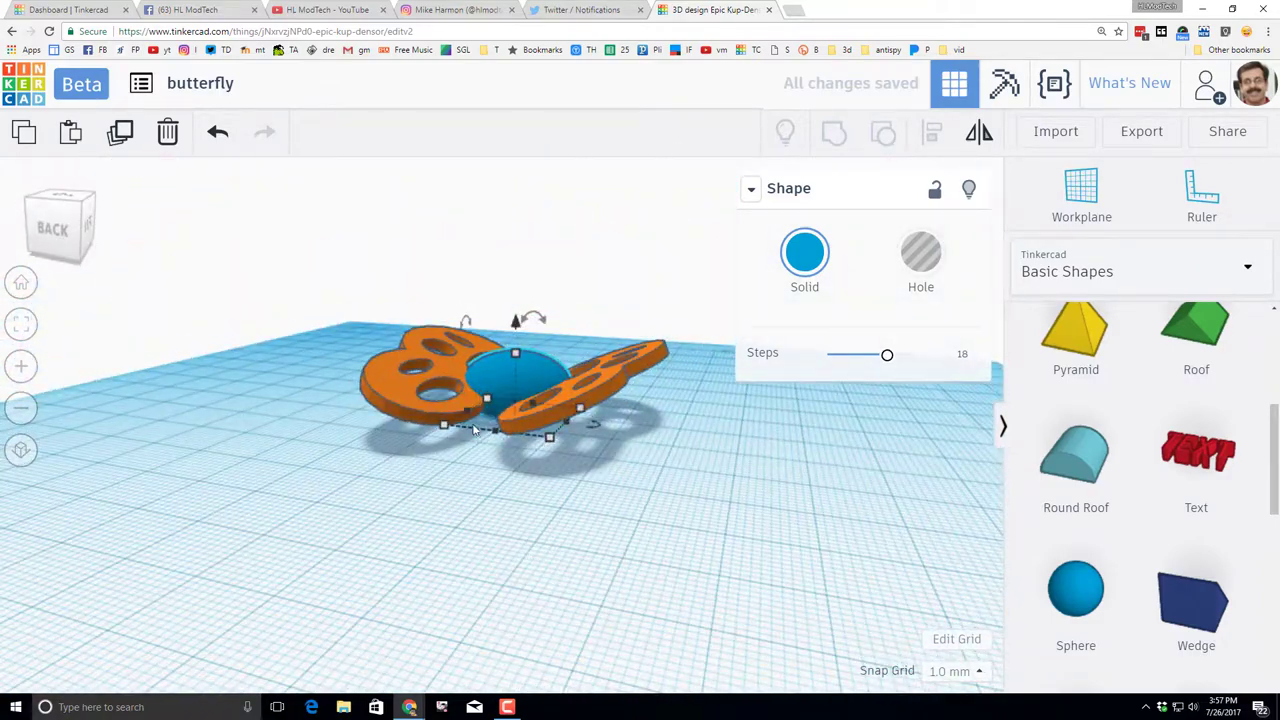
{"action": "left_click_drag", "start_coordinate": [474, 428], "coordinate": [518, 428]}
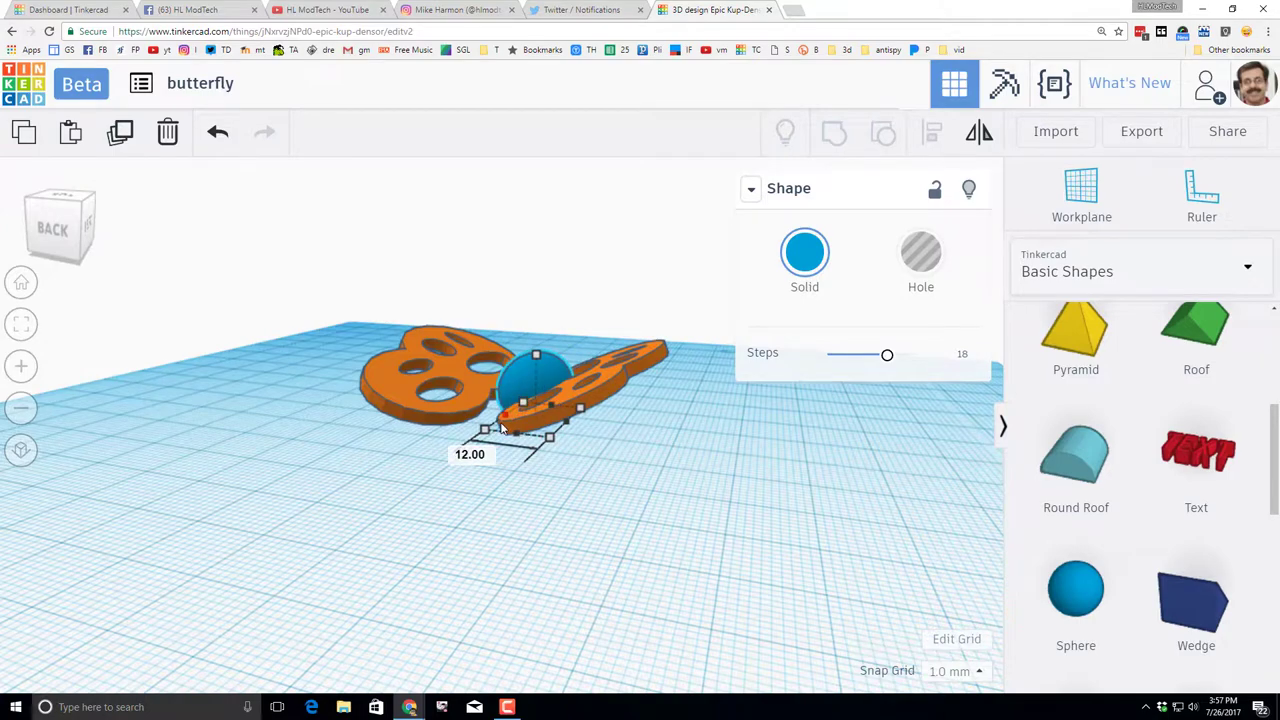
{"action": "mouse_move", "coordinate": [503, 427]}
{"action": "right_mouse_down"}
{"action": "mouse_move", "coordinate": [543, 534]}
{"action": "mouse_move", "coordinate": [563, 537]}
{"action": "mouse_move", "coordinate": [503, 449]}
{"action": "right_mouse_up"}
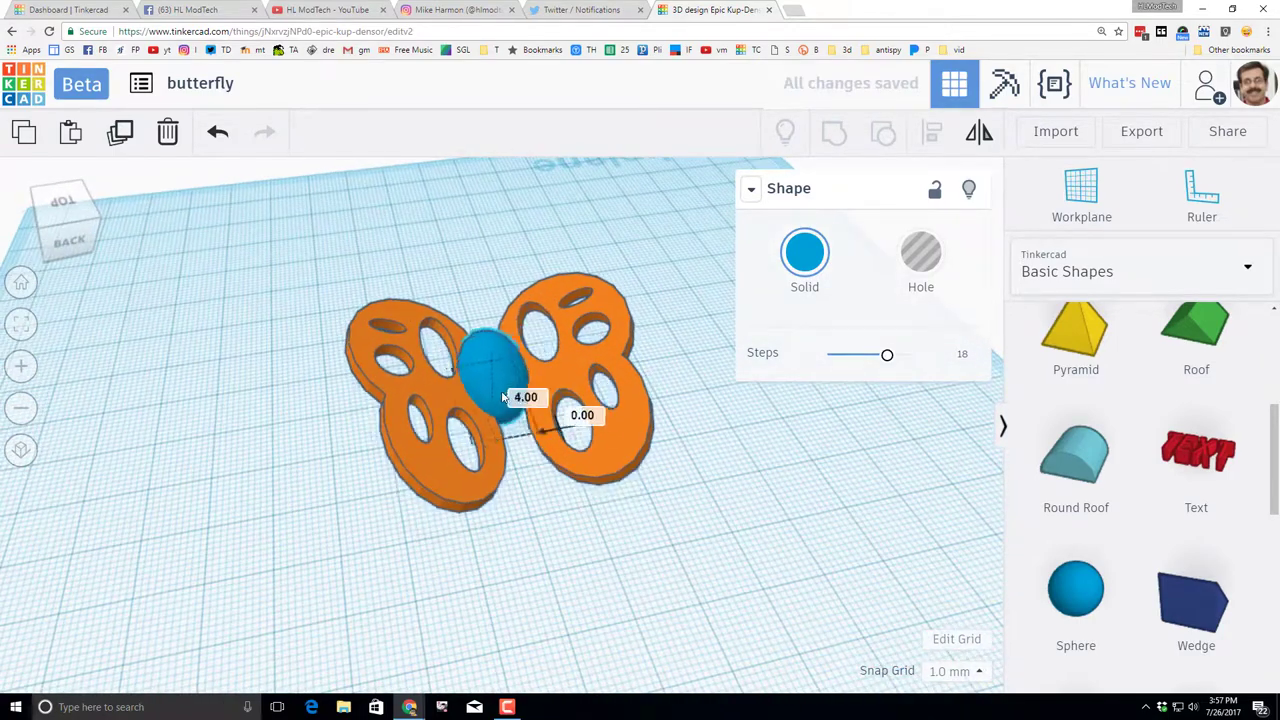
{"action": "left_click_drag", "start_coordinate": [512, 386], "coordinate": [512, 387]}
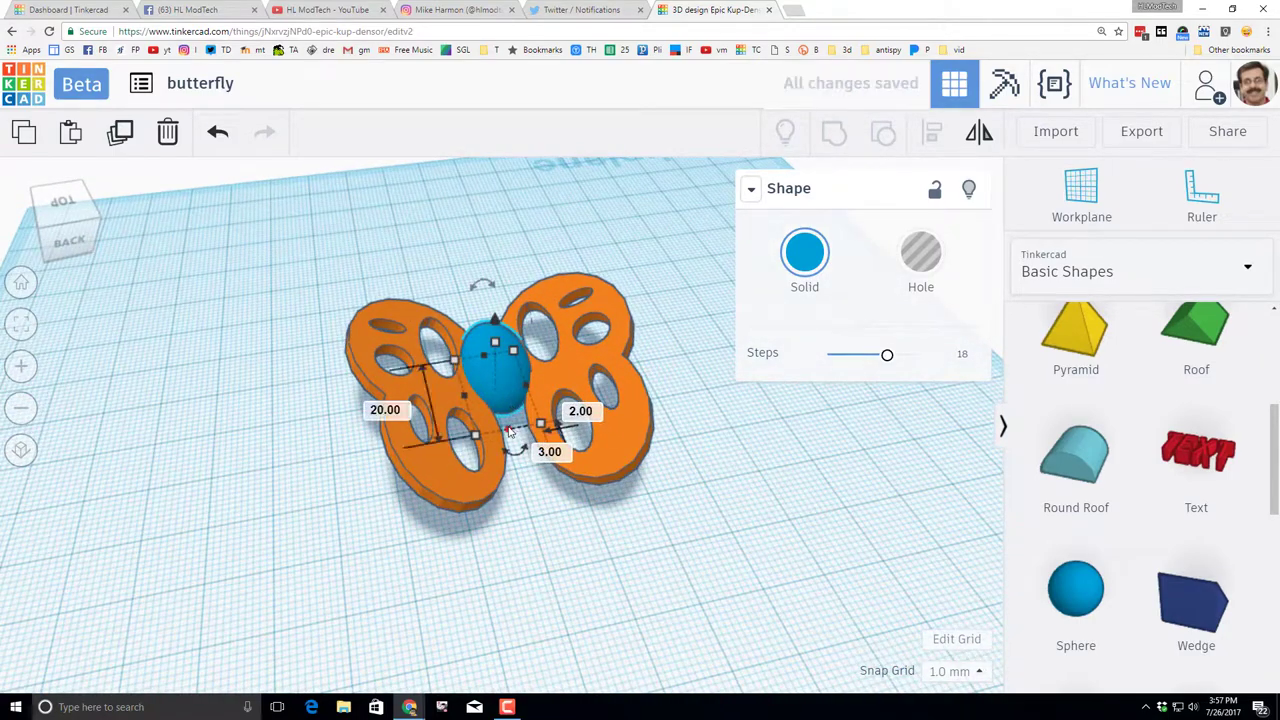
{"action": "left_click_drag", "start_coordinate": [510, 432], "coordinate": [535, 512]}
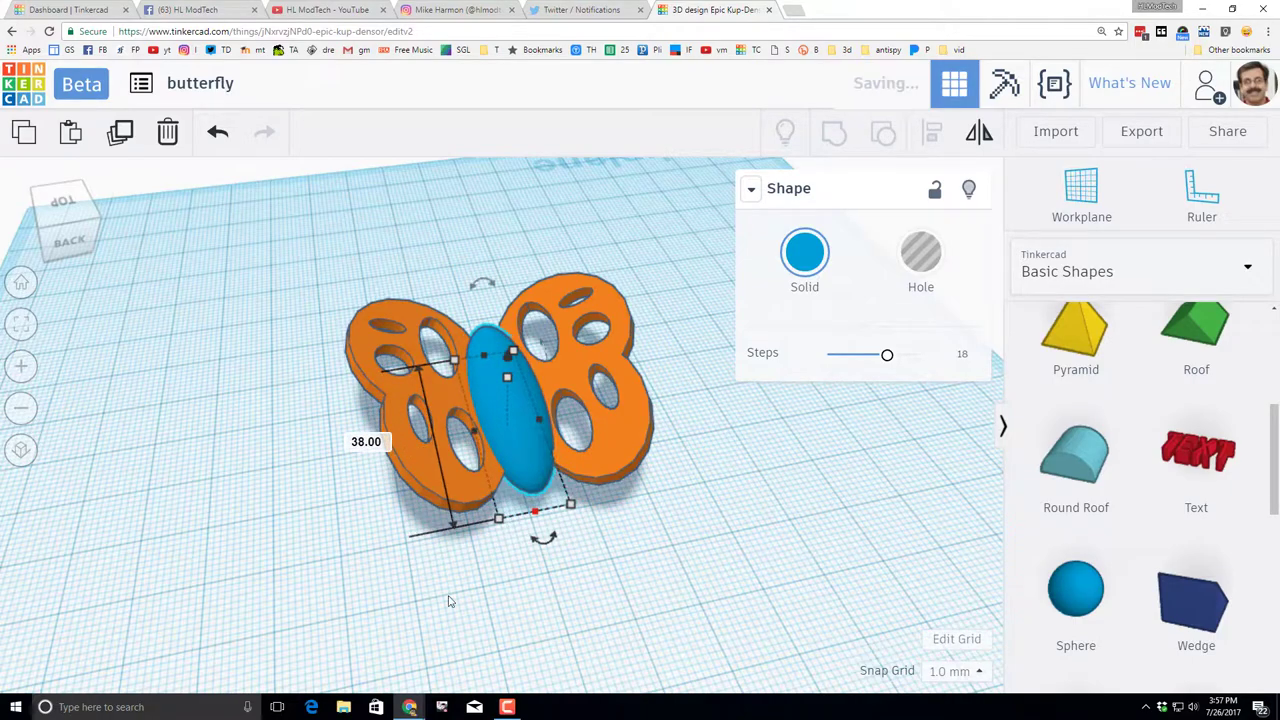
Slim the blue body to 8 mm wide, reduce its height and shift it into the gap between the wings
{"action": "right_click_drag", "start_coordinate": [449, 600], "coordinate": [449, 636]}
{"action": "right_click_drag", "start_coordinate": [1006, 610], "coordinate": [400, 520]}
{"action": "left_click_drag", "start_coordinate": [485, 488], "coordinate": [477, 538]}
{"action": "left_click_drag", "start_coordinate": [531, 443], "coordinate": [504, 443]}
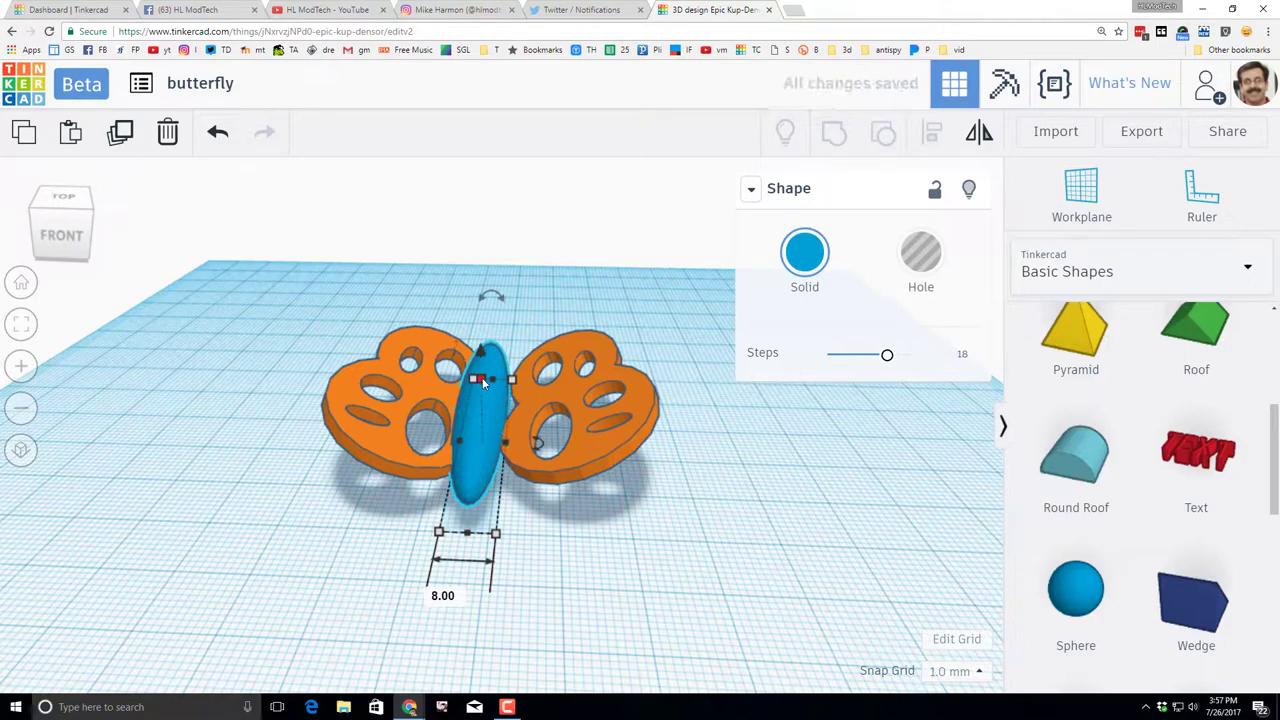
{"action": "left_click_drag", "start_coordinate": [481, 380], "coordinate": [482, 394]}
{"action": "left_click_drag", "start_coordinate": [481, 469], "coordinate": [492, 465]}
Select the left and right wings without the body and group them
{"action": "left_click", "coordinate": [602, 549]}
{"action": "scroll", "coordinate": [600, 547], "scroll_direction": "down", "scroll_amount": 2}
{"action": "left_click", "coordinate": [385, 402]}
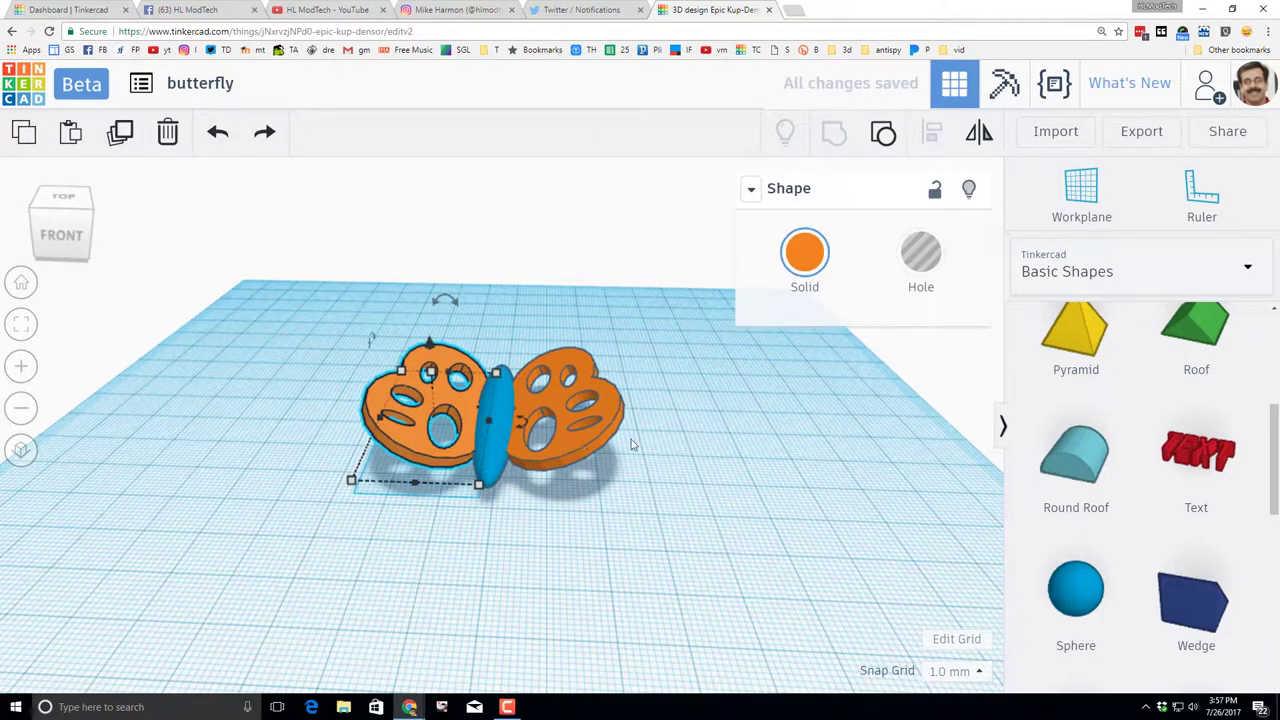
{"action": "left_click", "coordinate": [573, 455], "text": "shift"}
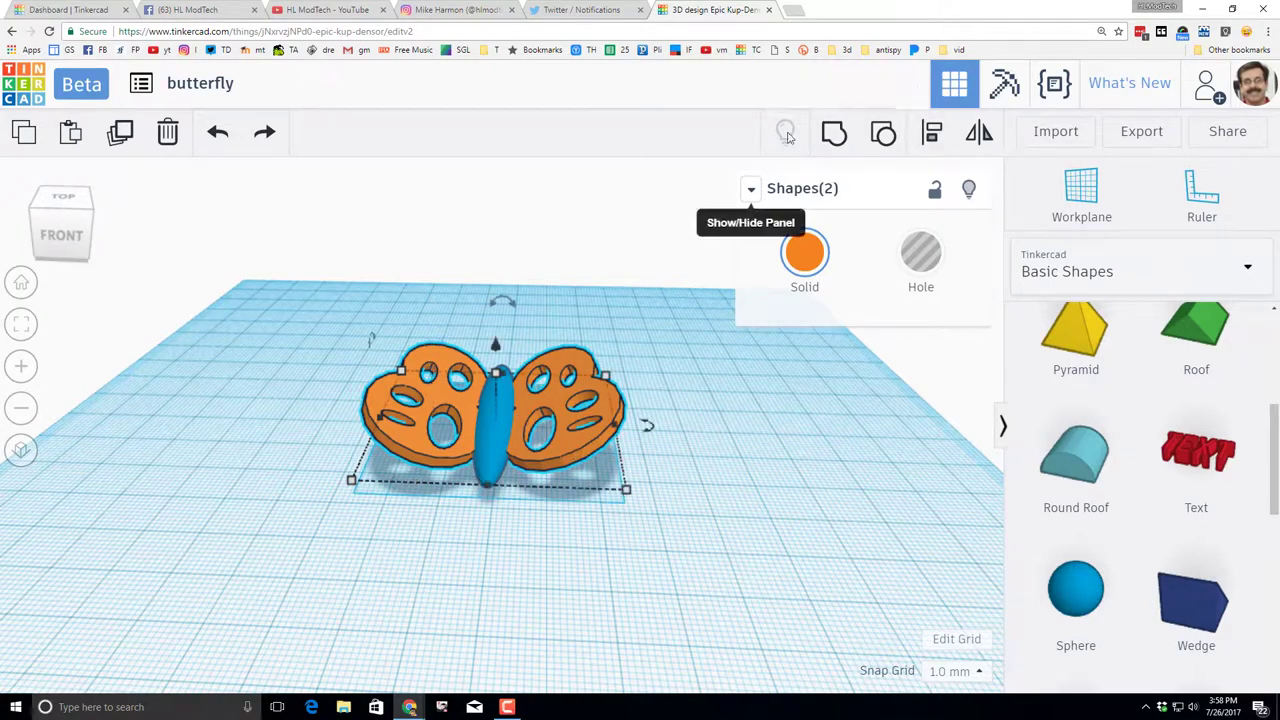
{"action": "left_click", "coordinate": [834, 138]}
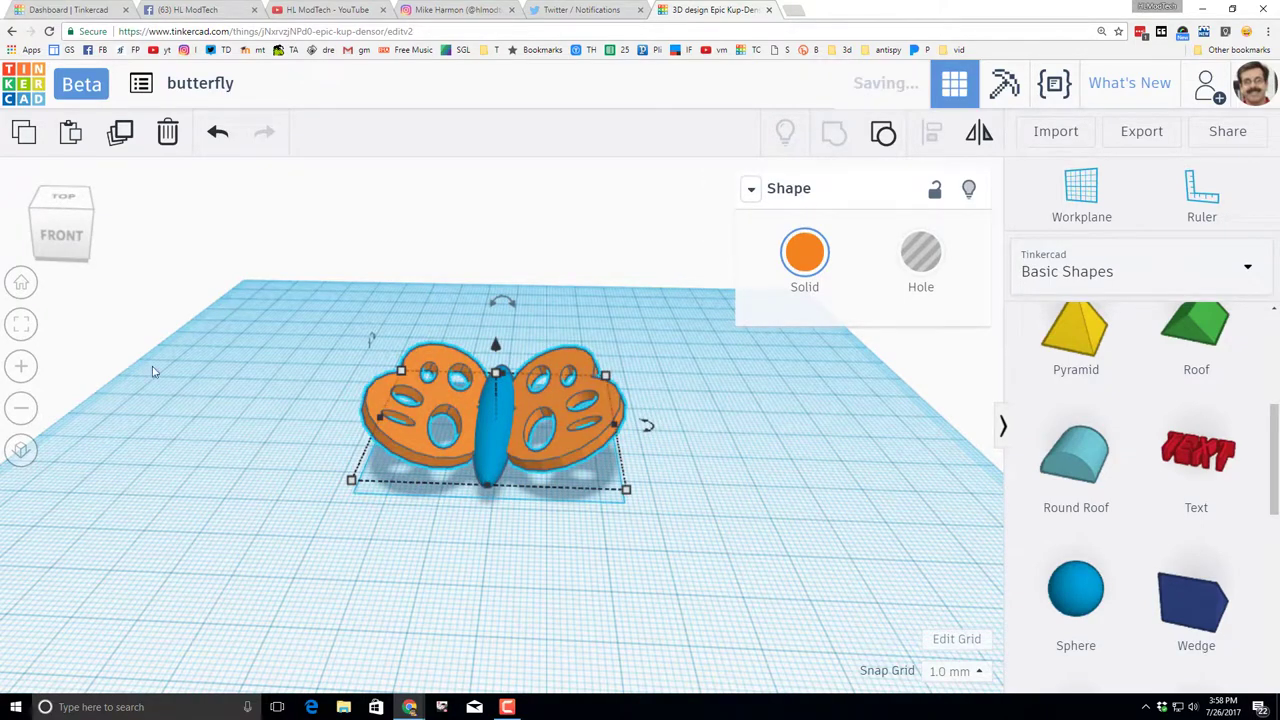
Select the grouped wings with the body and center-align them along the left-right axis
{"action": "left_click_drag", "start_coordinate": [232, 316], "coordinate": [689, 619]}
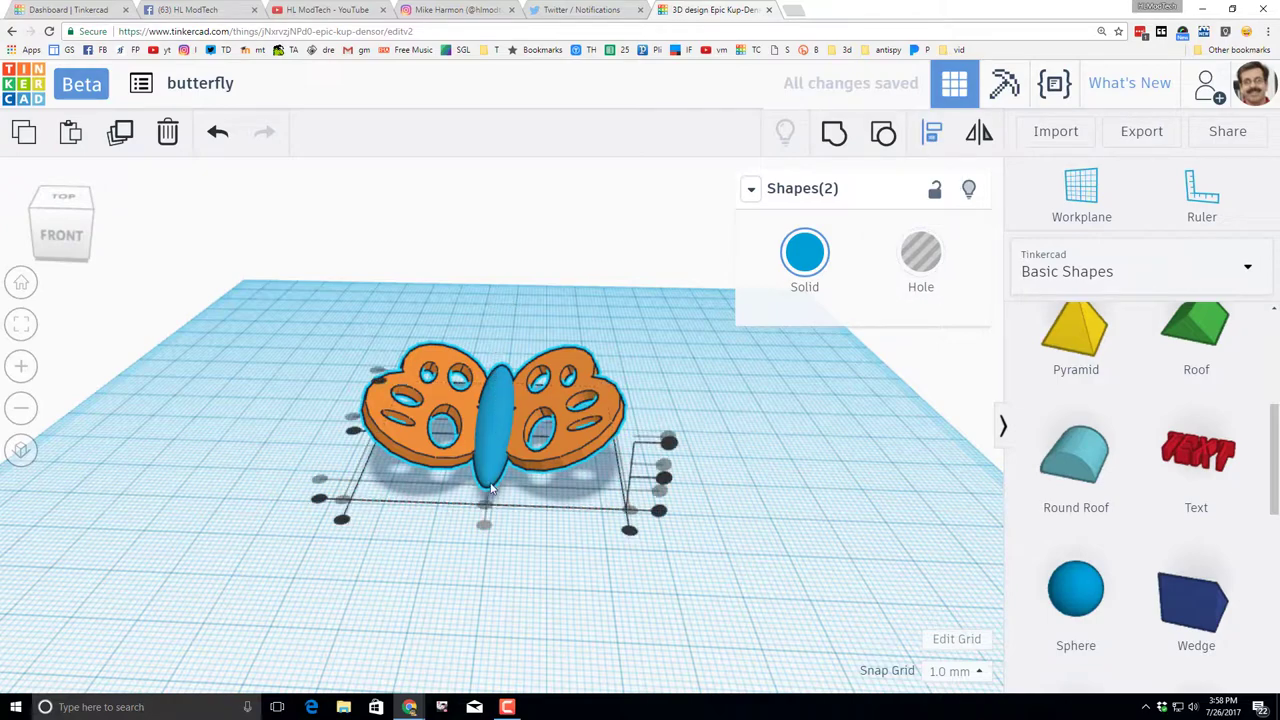
{"action": "left_click", "coordinate": [485, 544]}
{"action": "right_click_drag", "start_coordinate": [543, 566], "coordinate": [554, 521]}
{"action": "scroll", "coordinate": [549, 523], "scroll_direction": "up", "scroll_amount": 4}
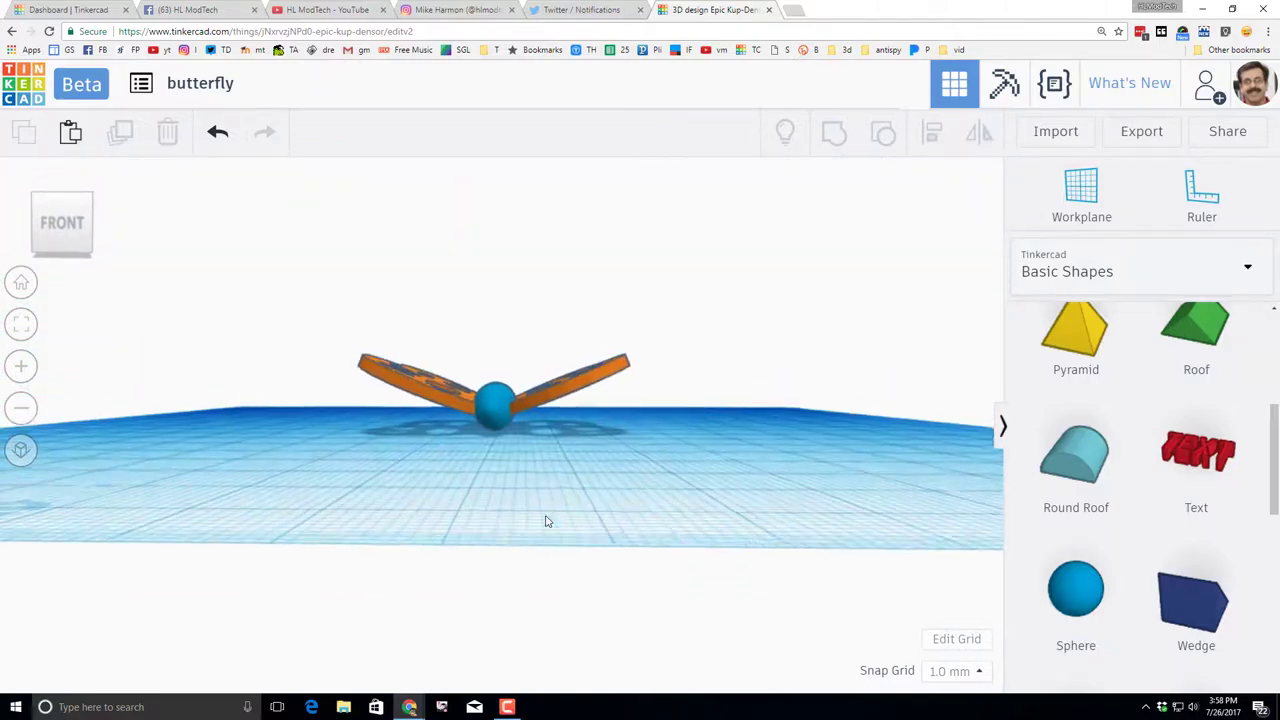
{"action": "right_click_drag", "start_coordinate": [575, 469], "coordinate": [890, 512]}
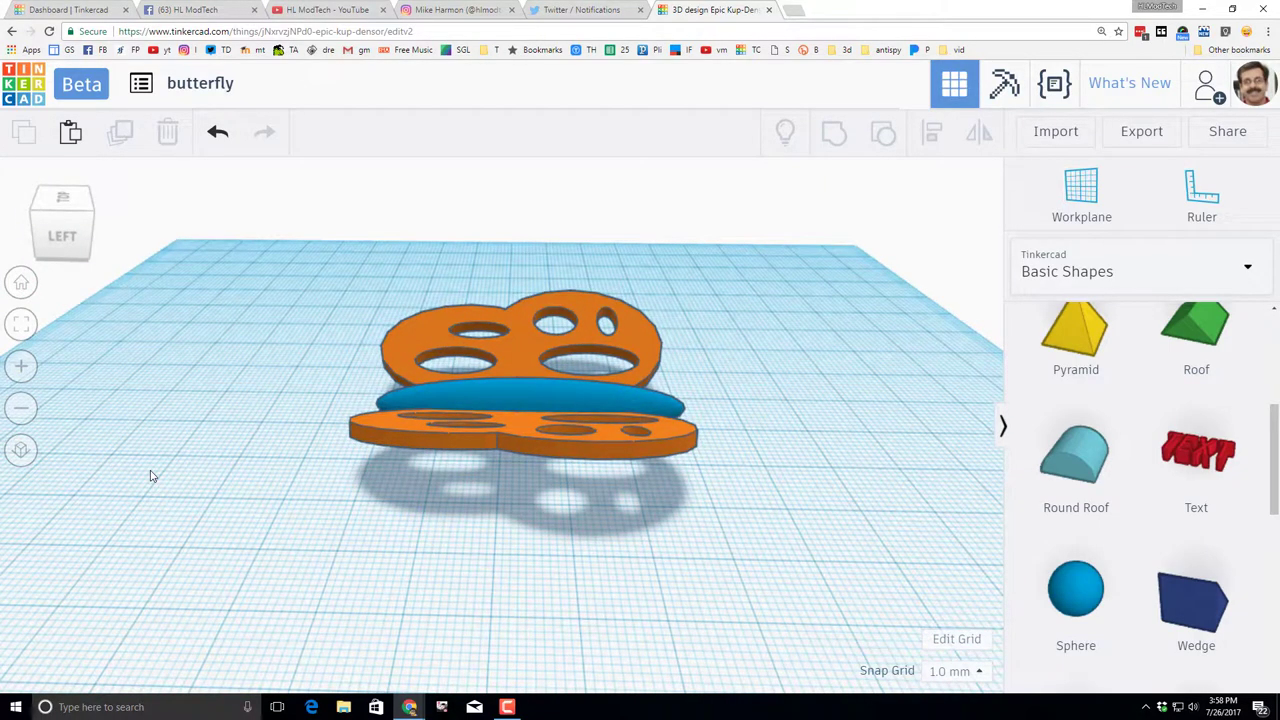
{"action": "right_click_drag", "start_coordinate": [150, 476], "coordinate": [476, 429]}
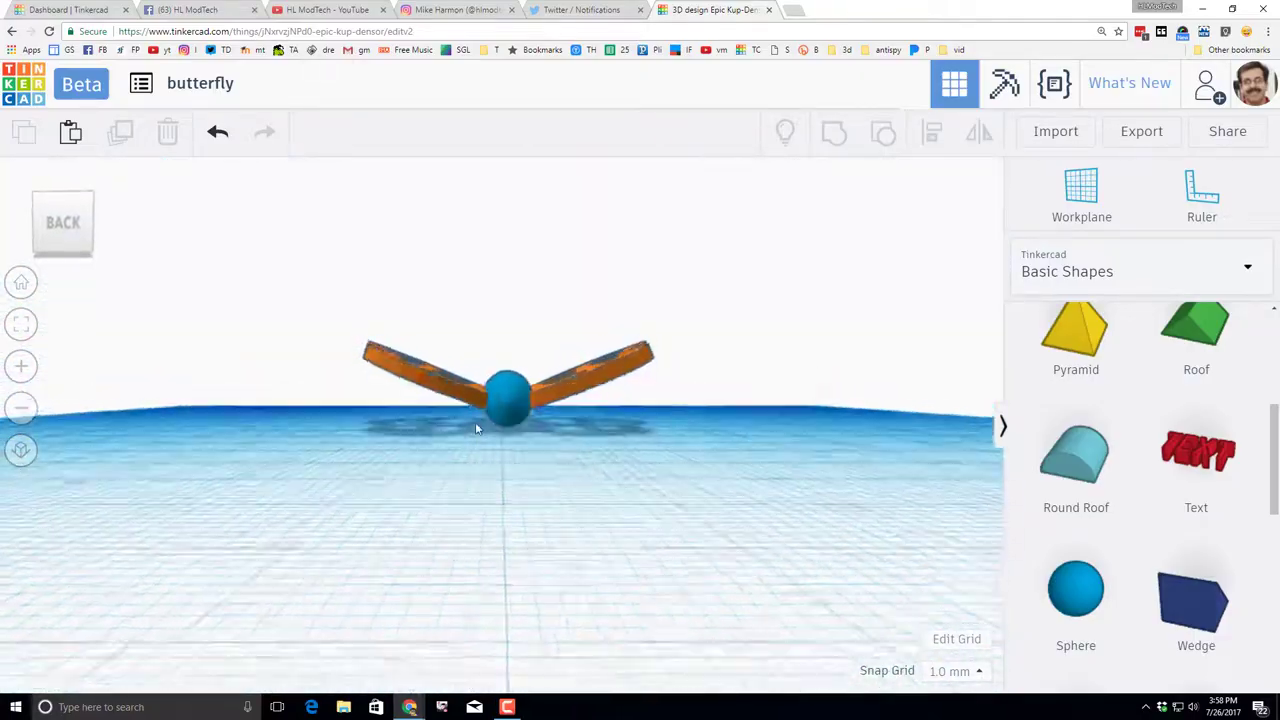